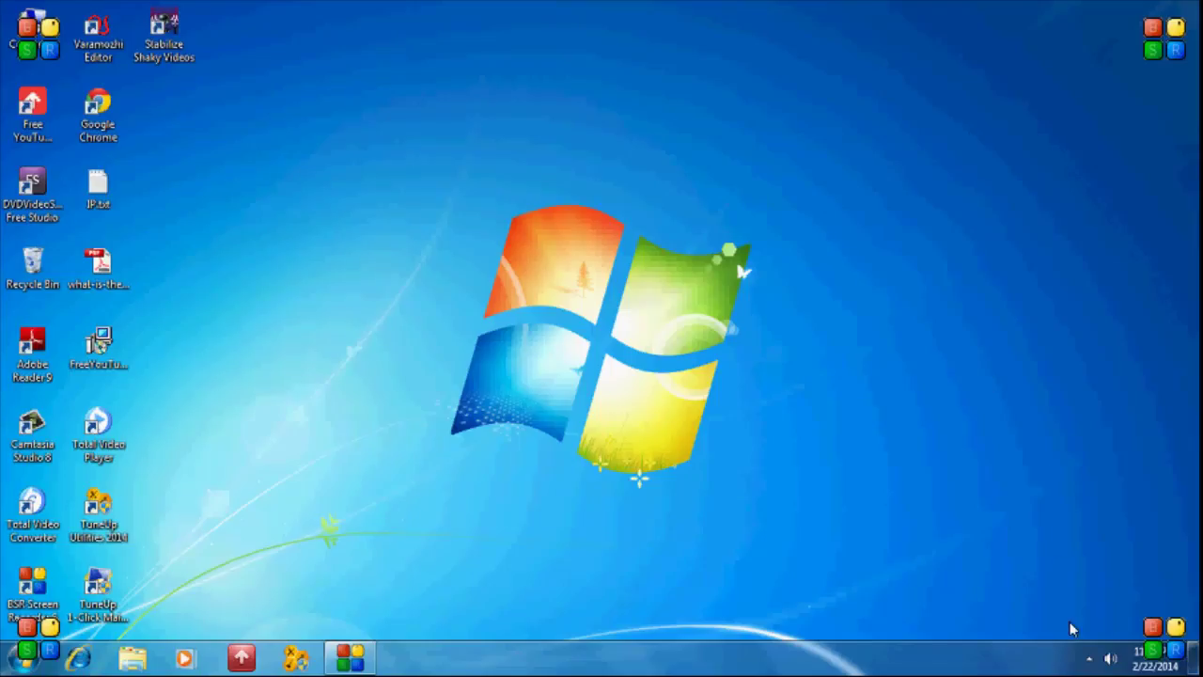
Run network troubleshooting from the tray icon, which reports Wireless Network Connection lacks a valid IP configuration
{"action": "left_click", "coordinate": [1090, 660]}
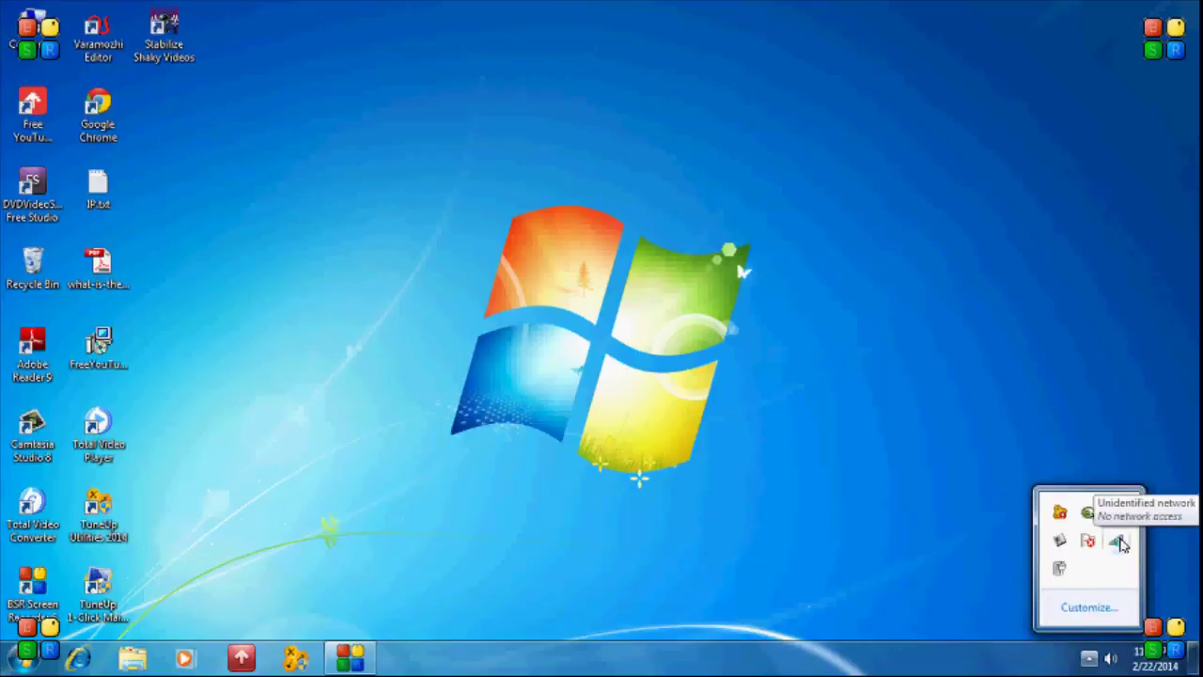
{"action": "right_click", "coordinate": [1118, 542]}
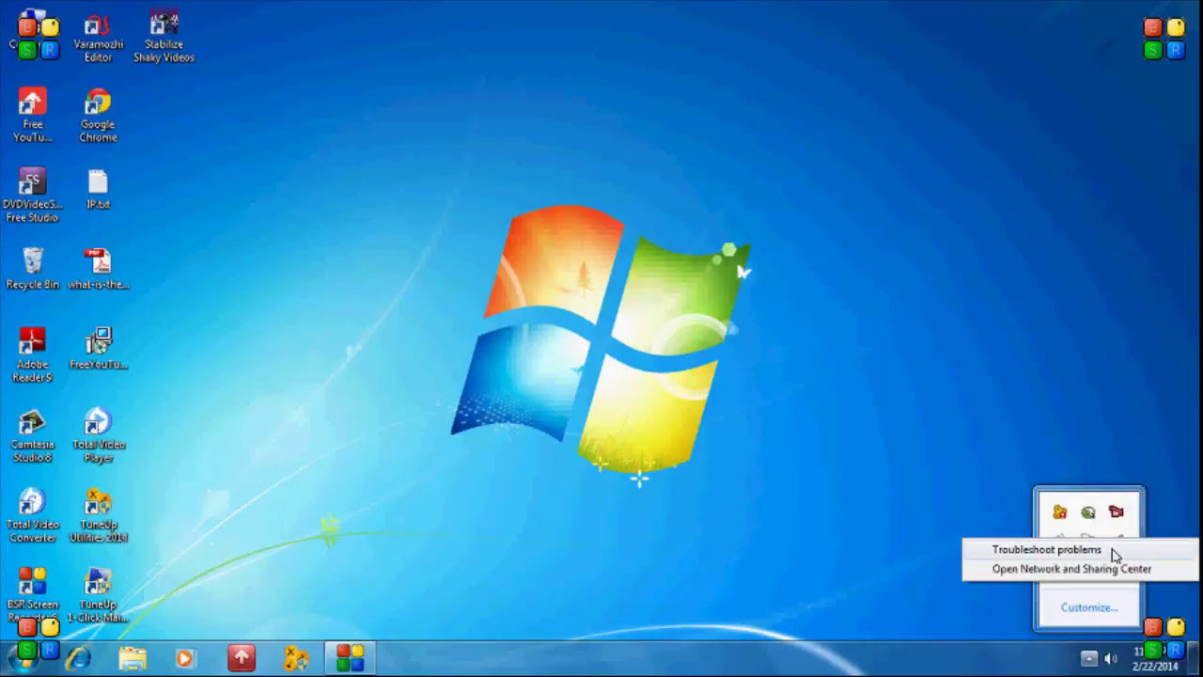
{"action": "left_click", "coordinate": [1113, 554]}
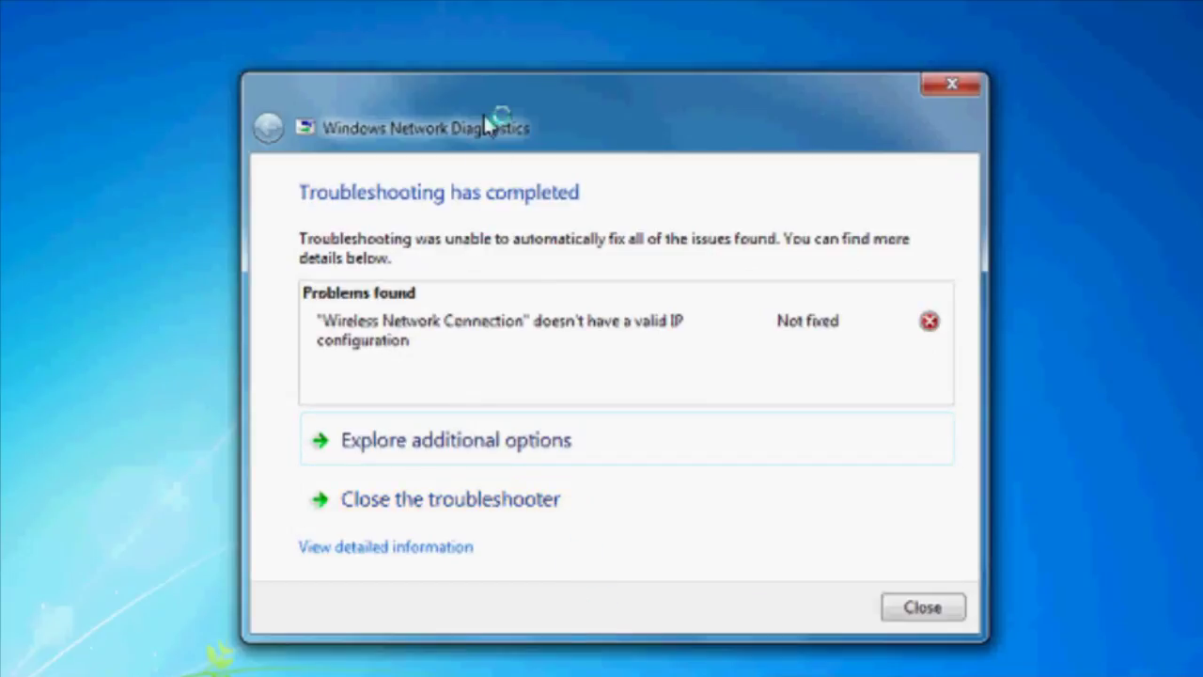
{"action": "left_click_drag", "start_coordinate": [483, 113], "coordinate": [480, 55]}
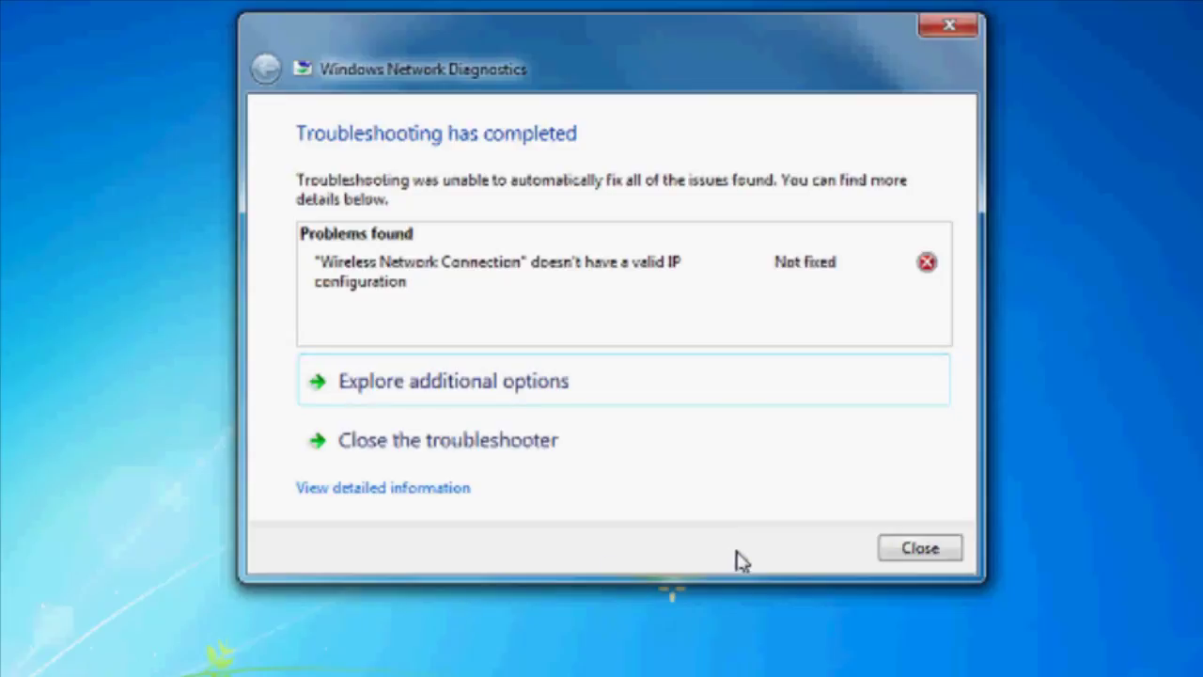
Close the troubleshooter and open Network and Sharing Center via Start > Control Panel
{"action": "left_click", "coordinate": [904, 549]}
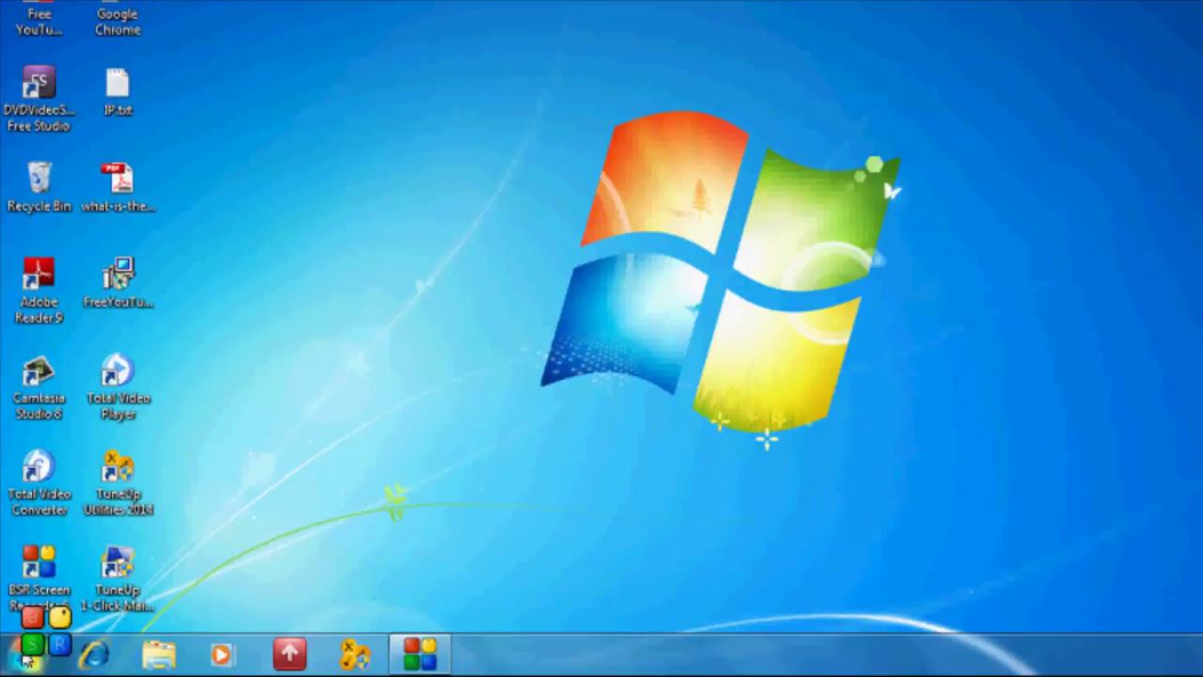
{"action": "left_click", "coordinate": [28, 656]}
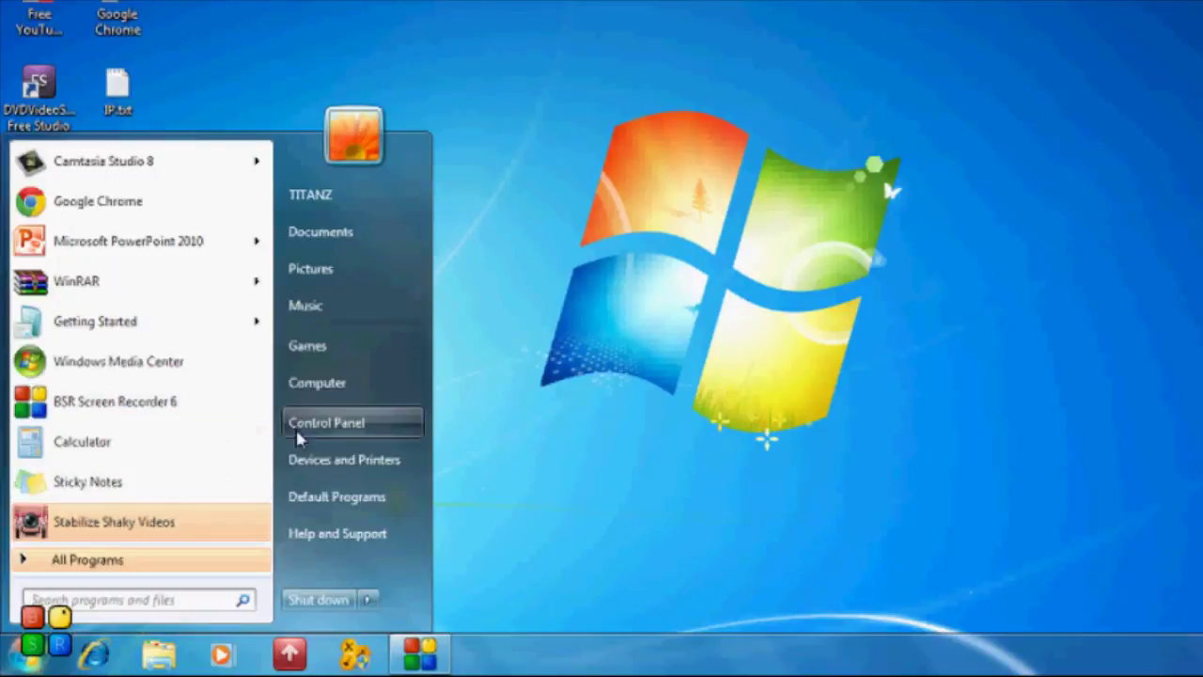
{"action": "left_click", "coordinate": [322, 423]}
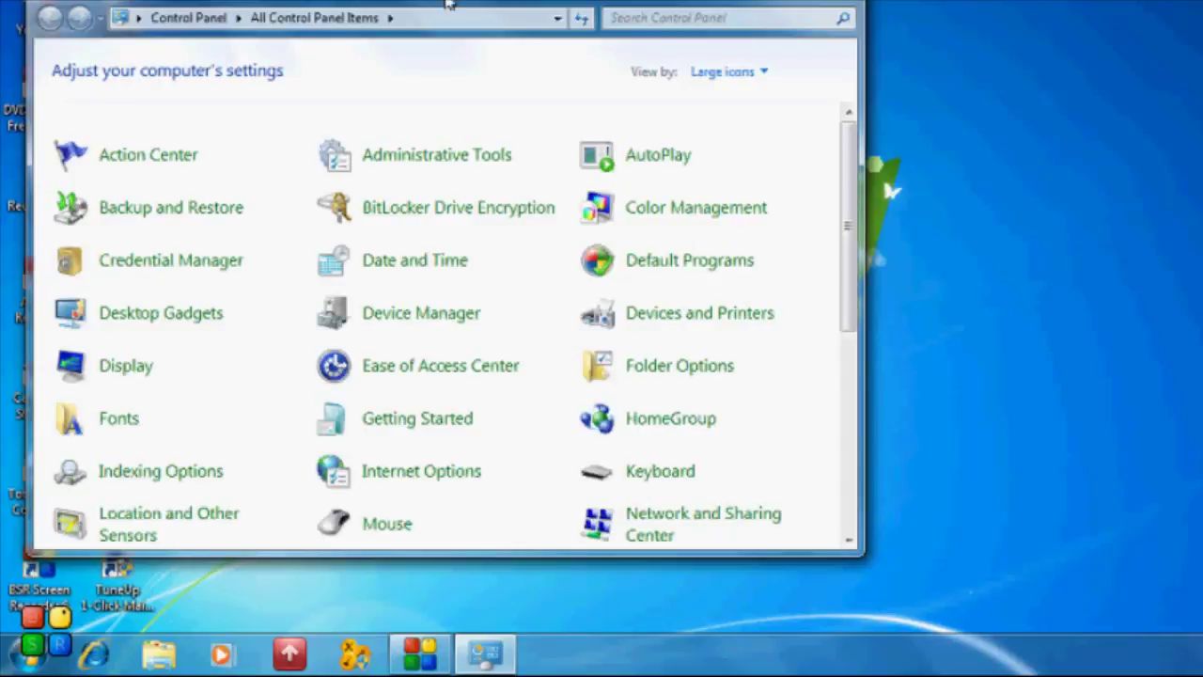
{"action": "left_click_drag", "start_coordinate": [395, 8], "coordinate": [583, 15]}
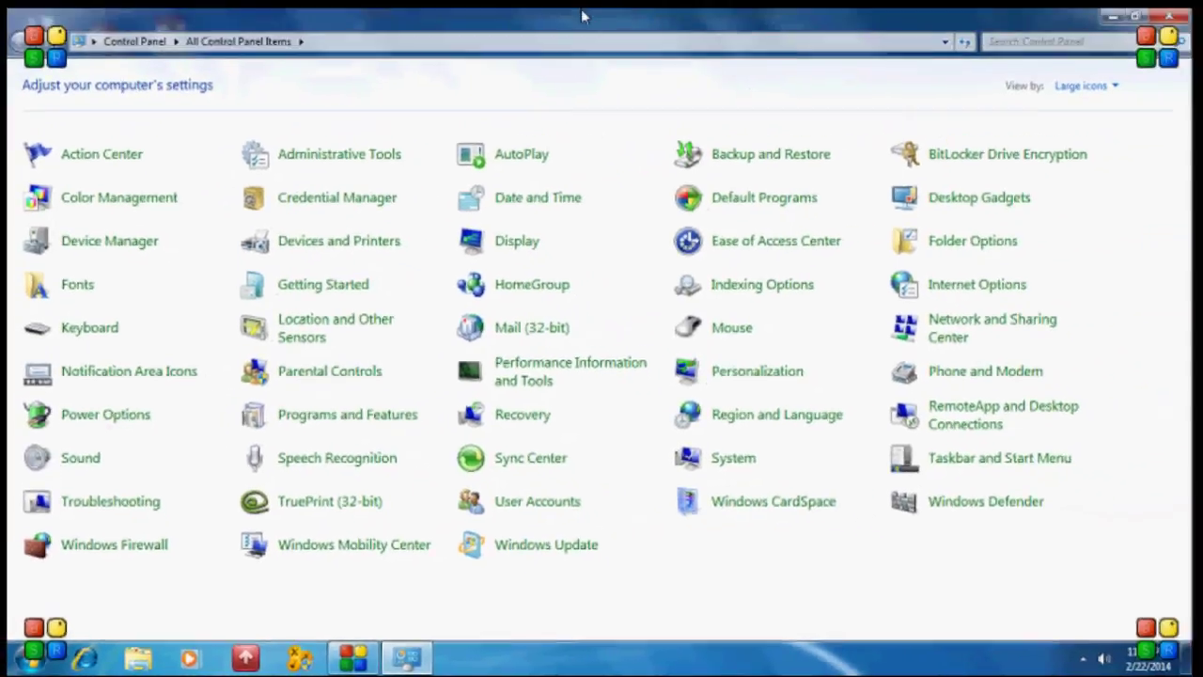
{"action": "double_click", "coordinate": [580, 17]}
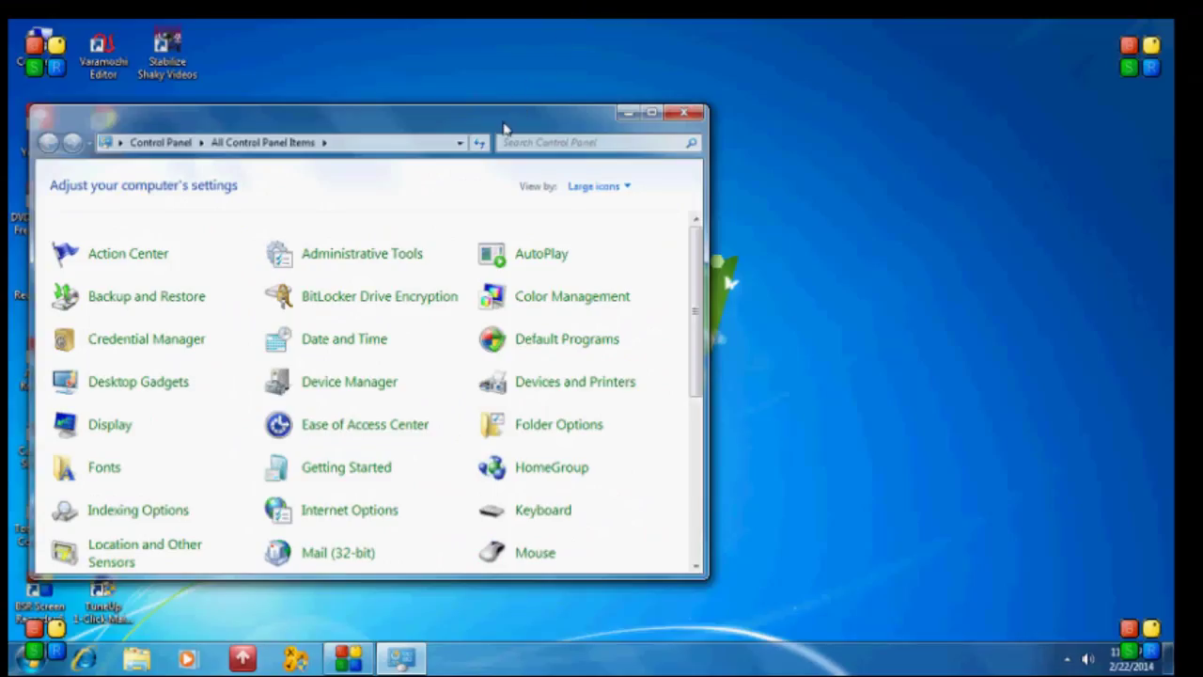
{"action": "mouse_move", "coordinate": [507, 125]}
{"action": "left_mouse_down"}
{"action": "mouse_move", "coordinate": [568, 81]}
{"action": "mouse_move", "coordinate": [656, 71]}
{"action": "left_mouse_up"}
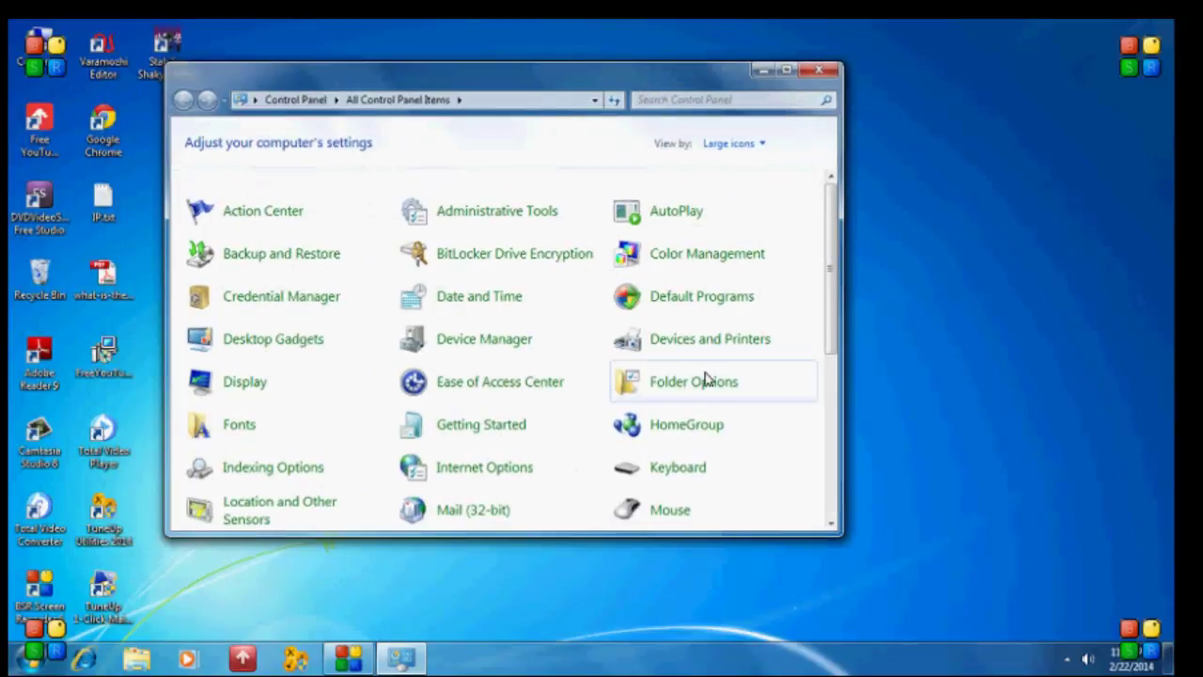
{"action": "left_click", "coordinate": [832, 525]}
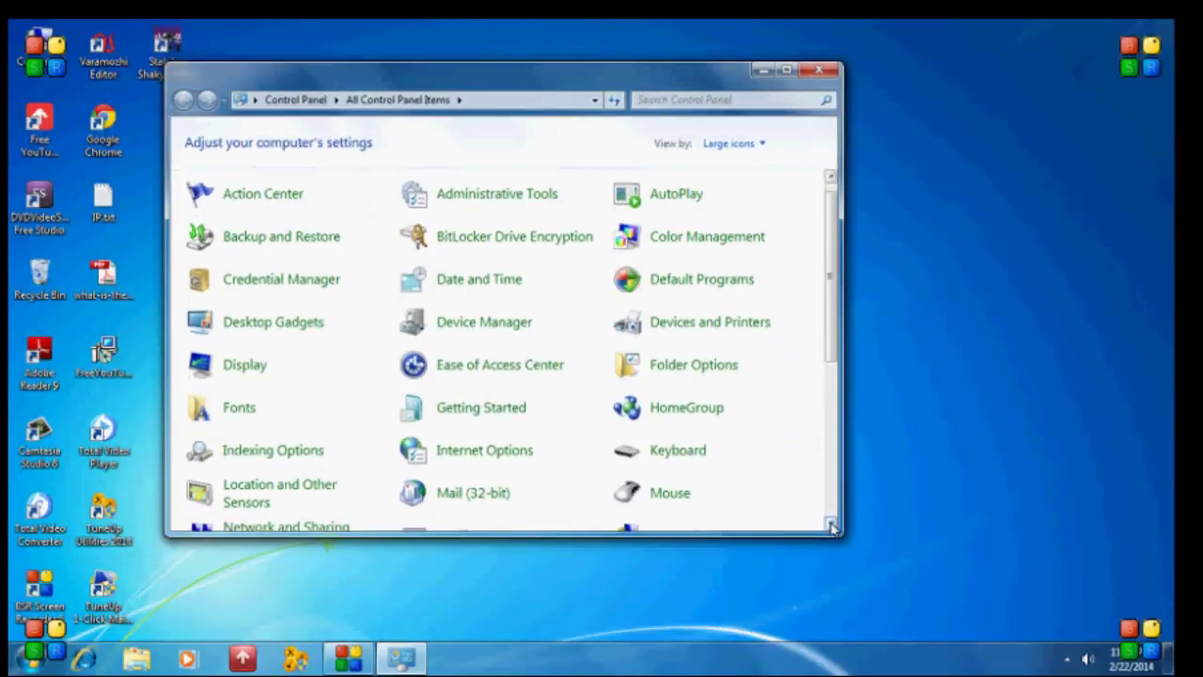
{"action": "left_click", "coordinate": [832, 525]}
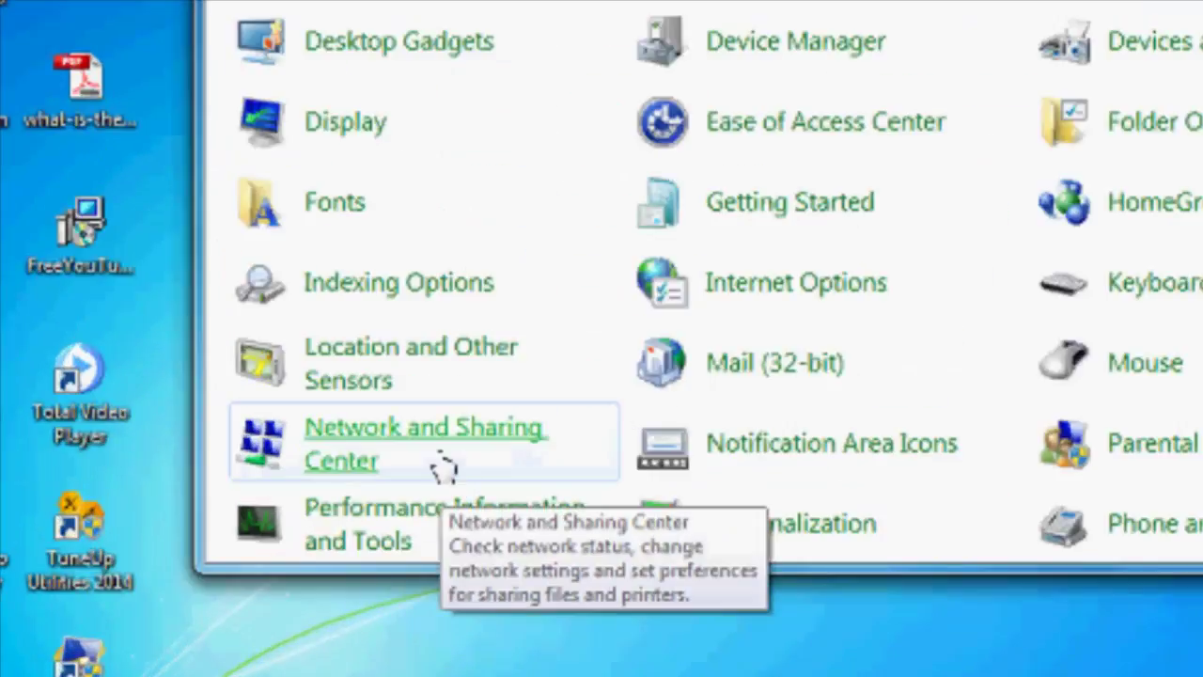
{"action": "left_click", "coordinate": [443, 478]}
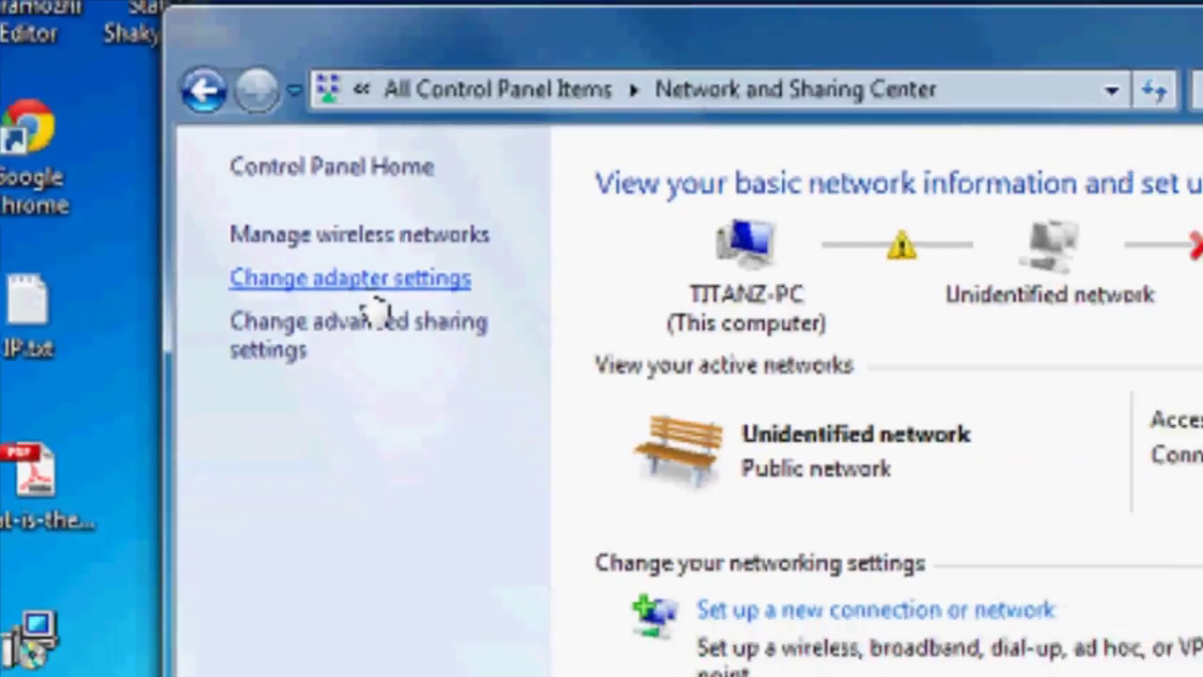
Open Wireless Network Connection properties from the adapter settings and select TCP/IPv4
{"action": "left_click", "coordinate": [544, 337]}
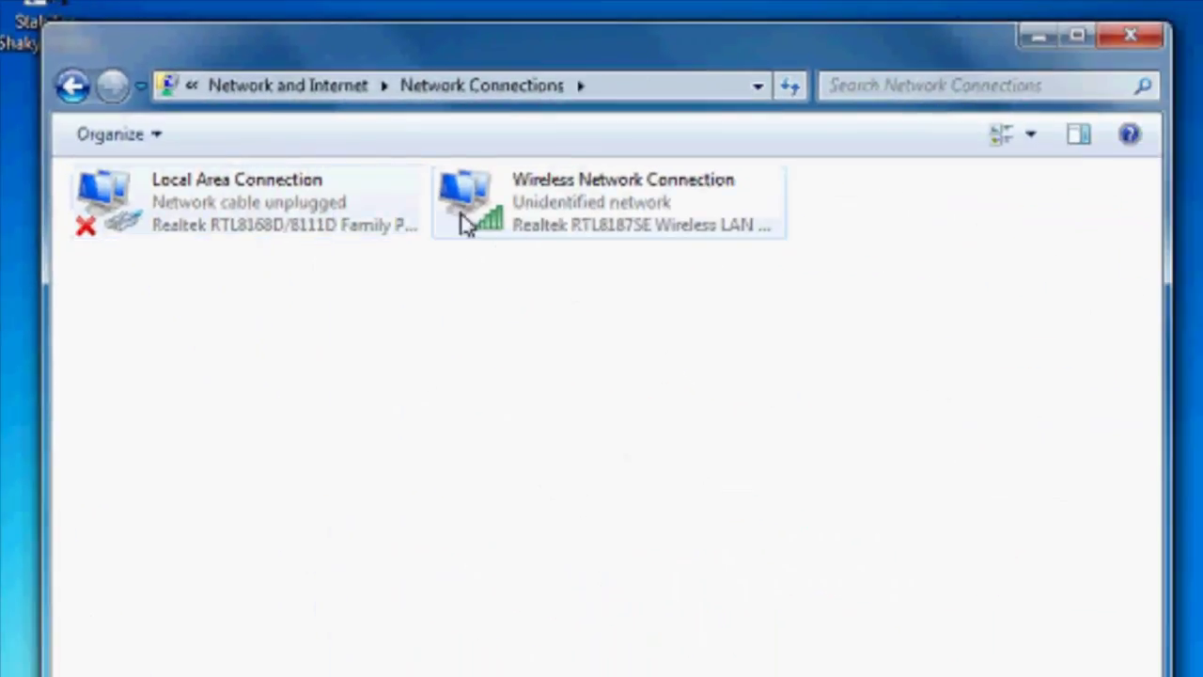
{"action": "right_click", "coordinate": [491, 205]}
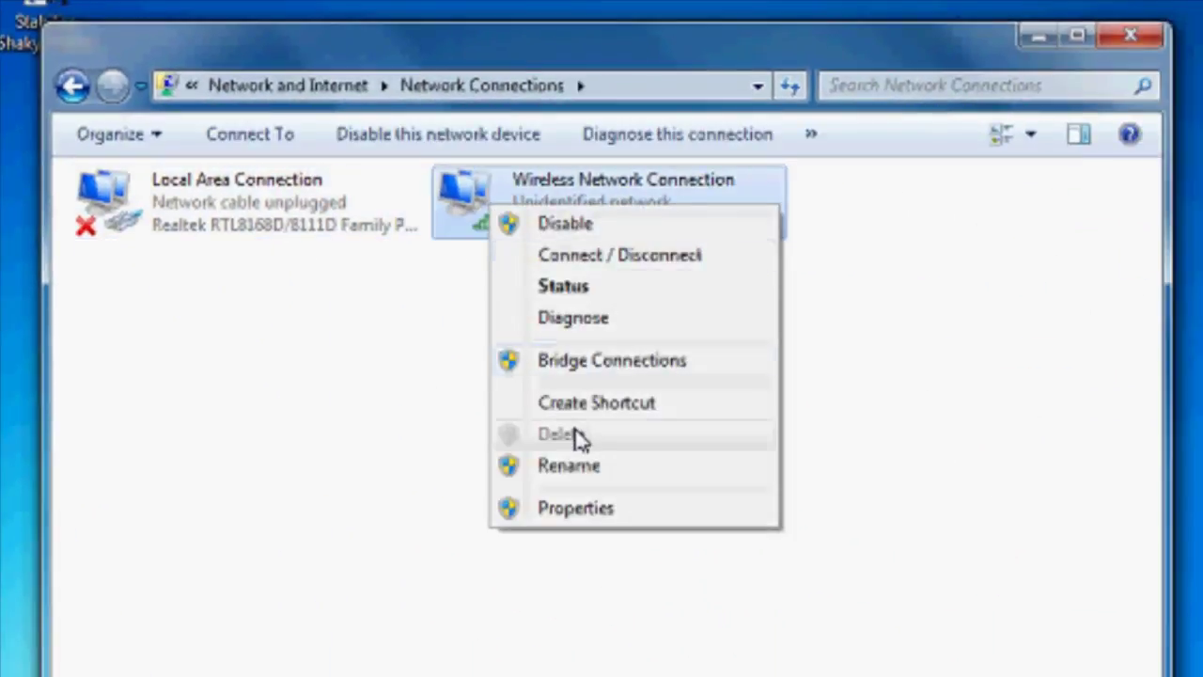
{"action": "left_click", "coordinate": [576, 520]}
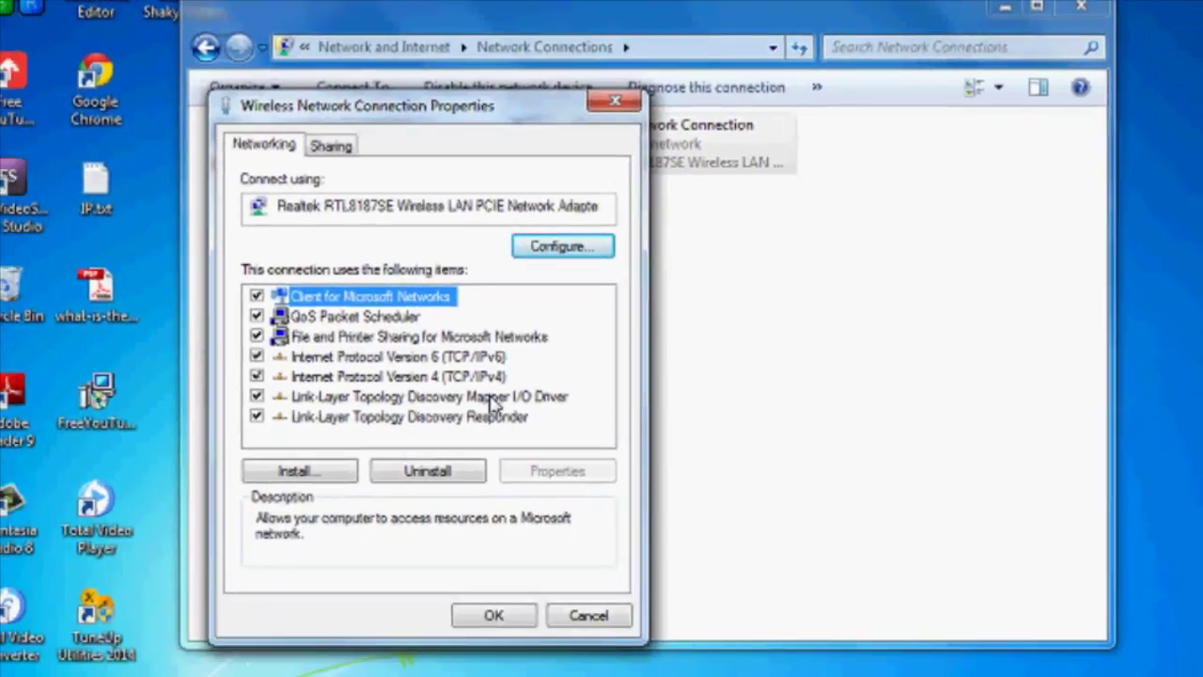
{"action": "left_click", "coordinate": [492, 377]}
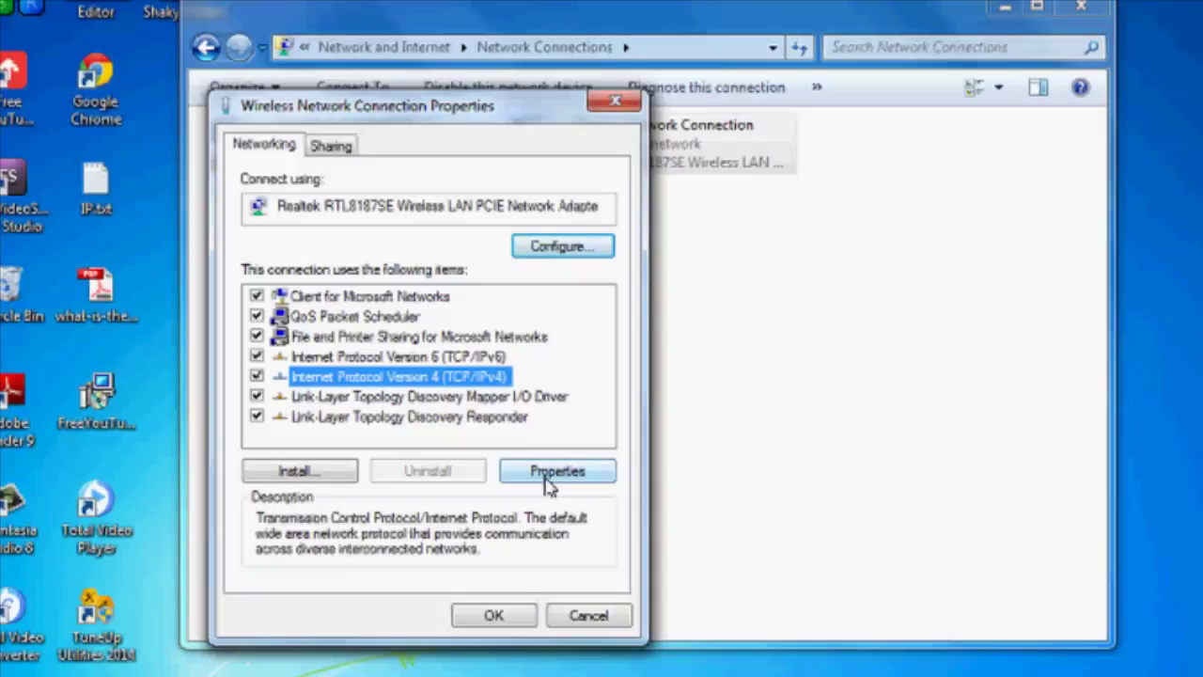
Open the TCP/IPv4 properties, bring up IP.txt for reference, and switch to a manual IP address
{"action": "left_click", "coordinate": [550, 473]}
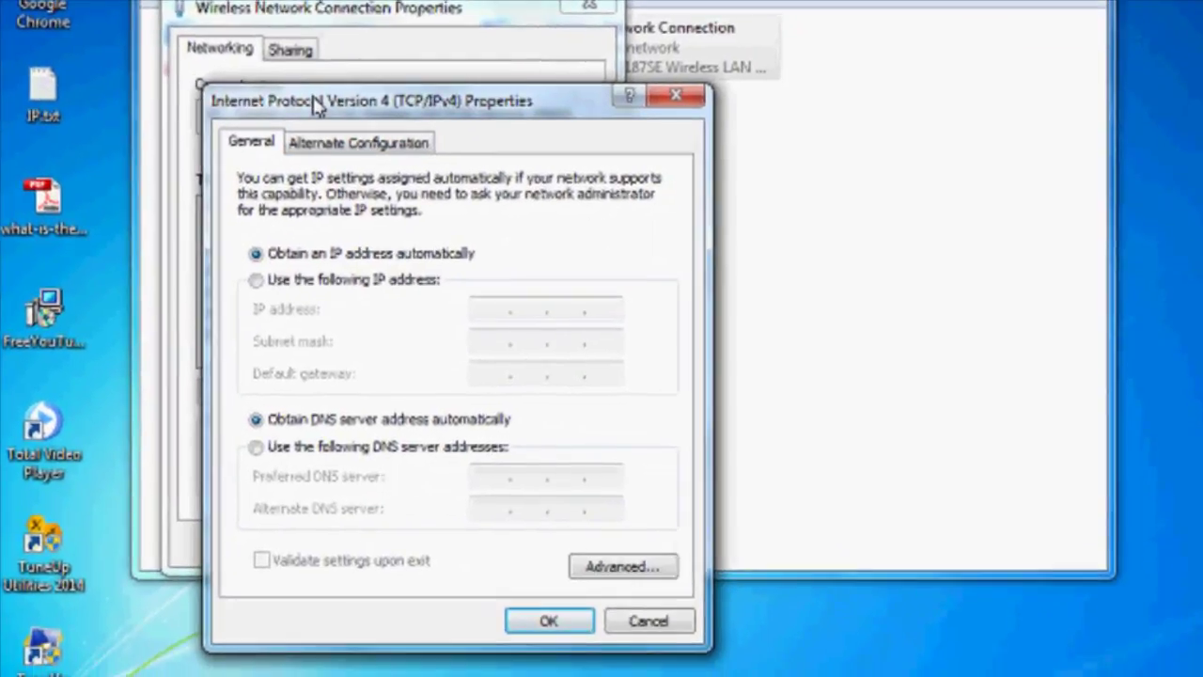
{"action": "left_click_drag", "start_coordinate": [320, 106], "coordinate": [362, 7]}
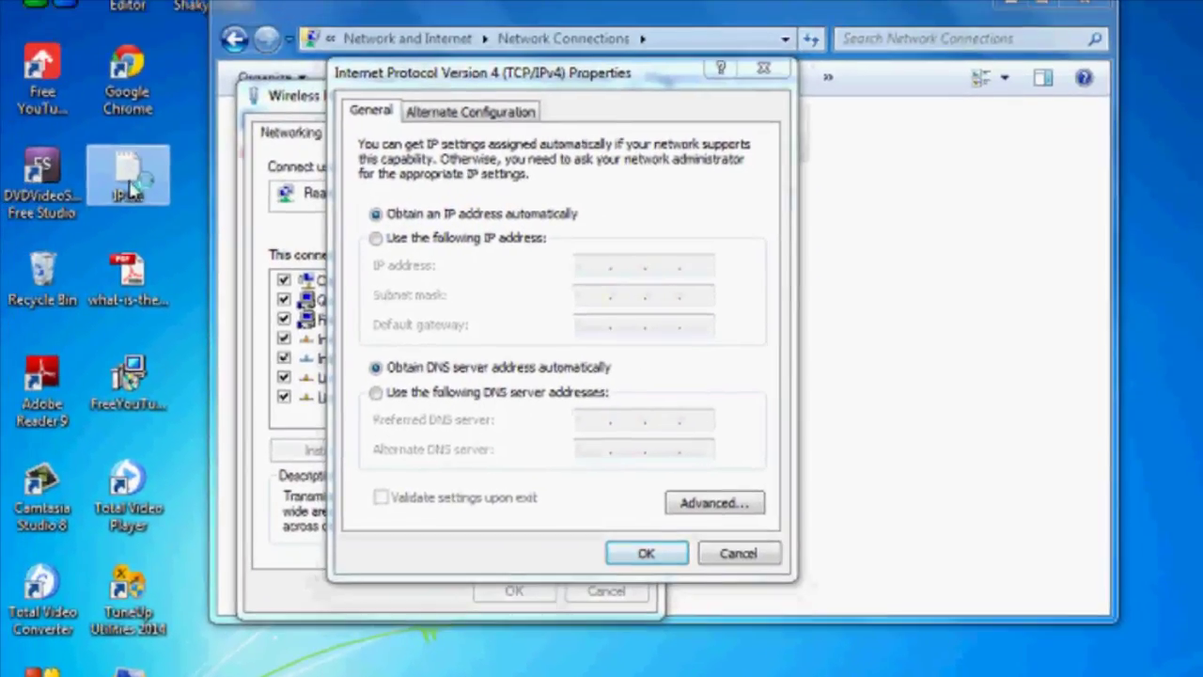
{"action": "double_click", "coordinate": [61, 118]}
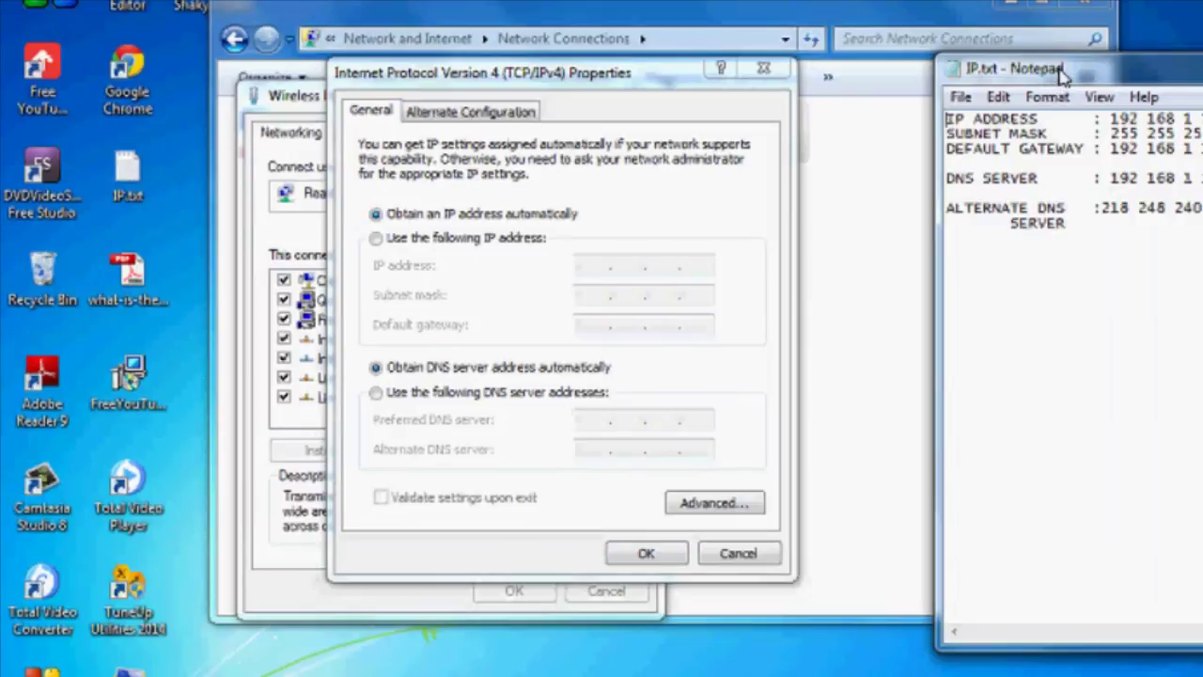
{"action": "left_click_drag", "start_coordinate": [1109, 68], "coordinate": [1202, 69]}
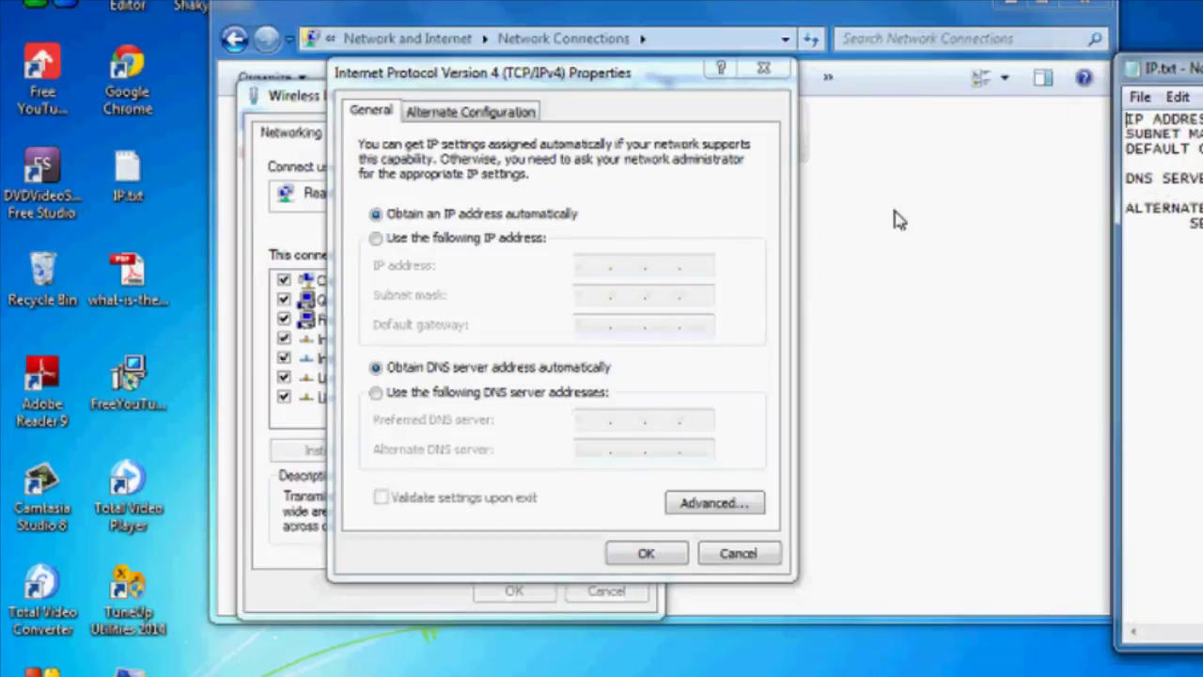
{"action": "left_click", "coordinate": [376, 238]}
Enter IP 192.168.1.101, subnet mask 255.255.255.0 and default gateway 192.168.1.1
{"action": "left_click", "coordinate": [609, 279]}
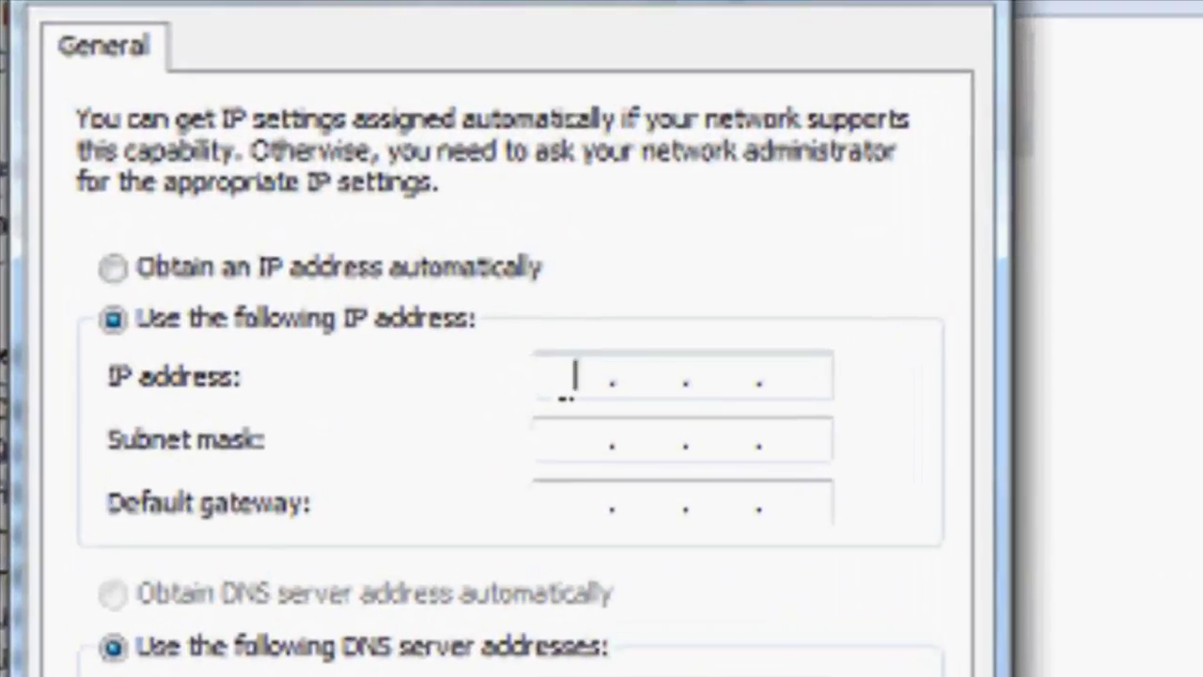
{"action": "type", "text": "19 "}
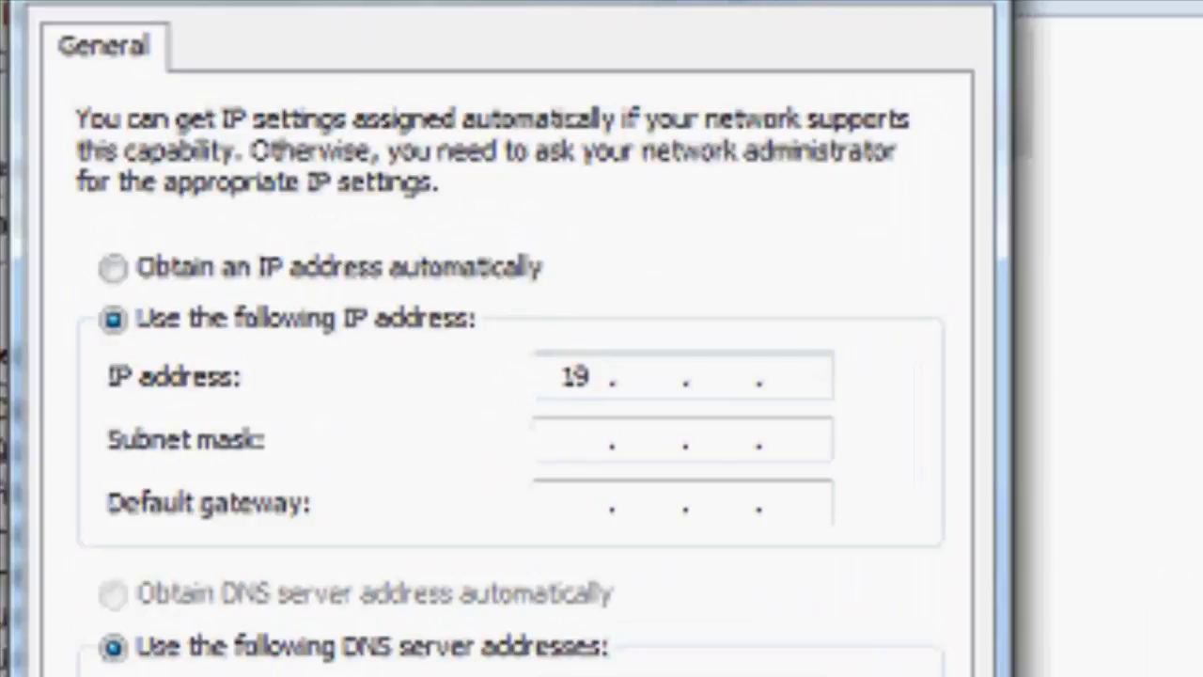
{"action": "type", "text": "2 . 1"}
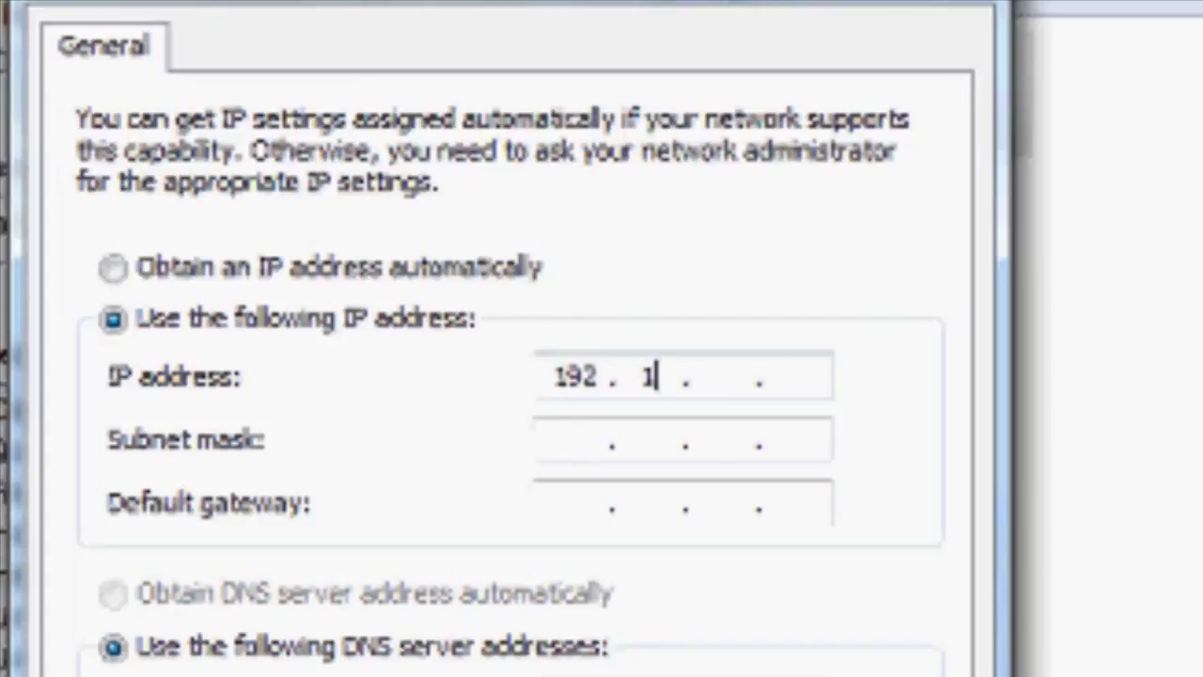
{"action": "type", "text": "68 . "}
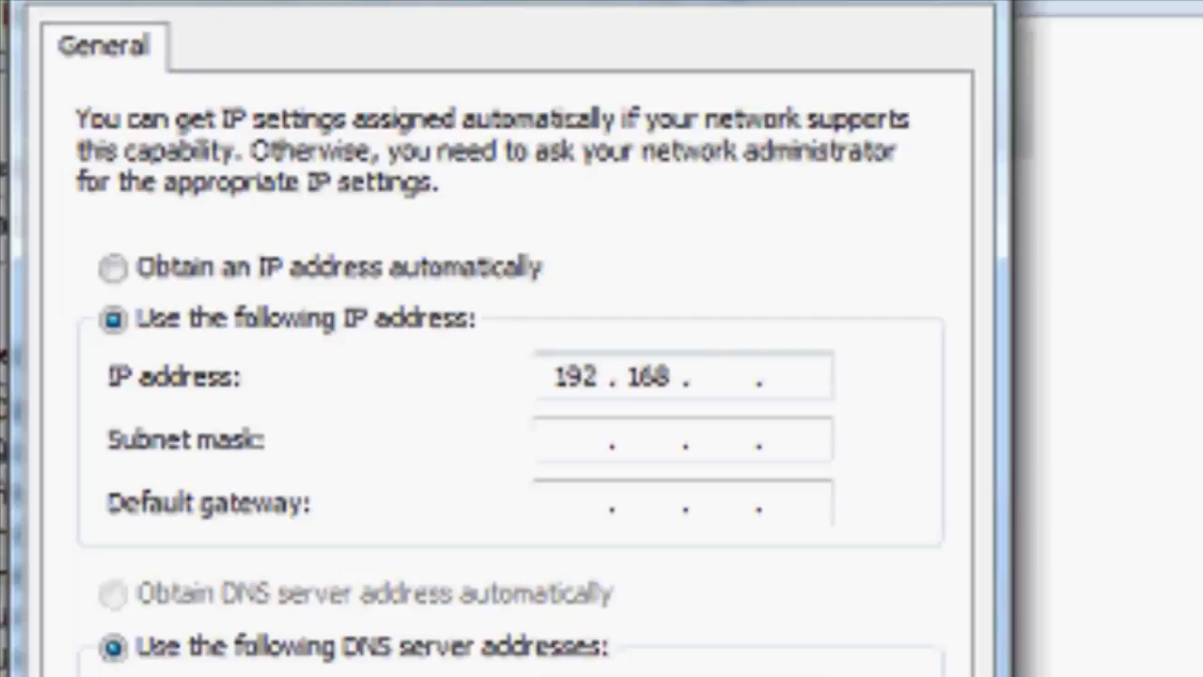
{"action": "type", "text": "1"}
{"action": "left_click", "coordinate": [795, 395]}
{"action": "type", "text": "101"}
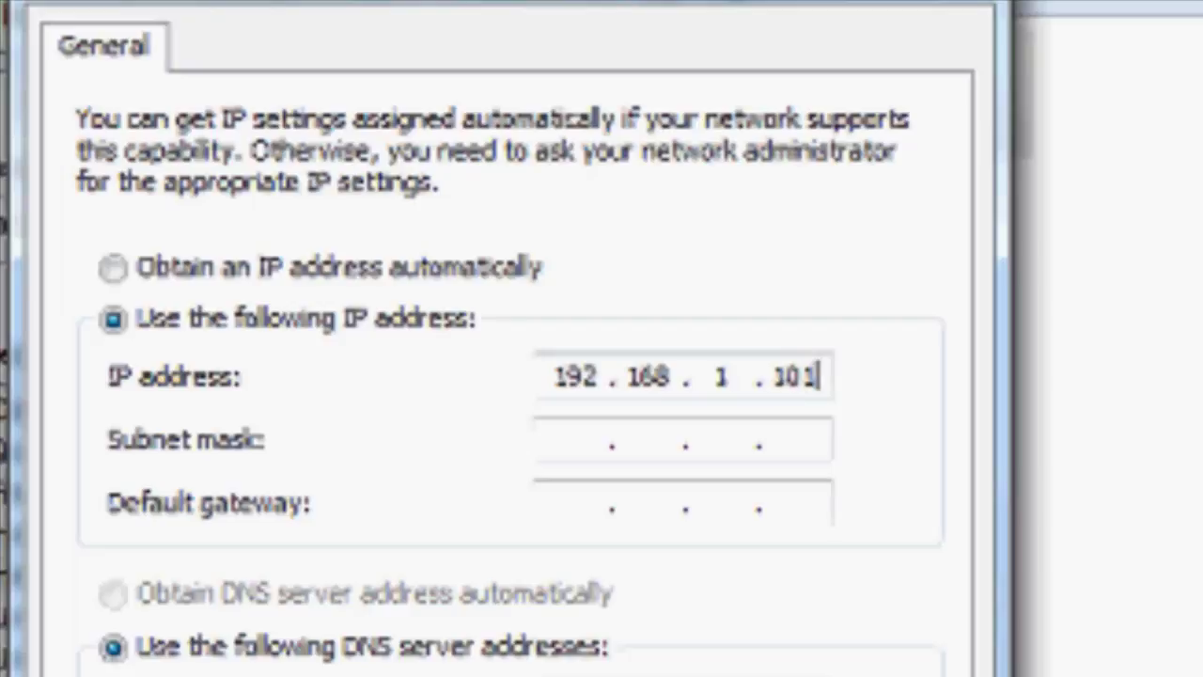
{"action": "left_click", "coordinate": [571, 447]}
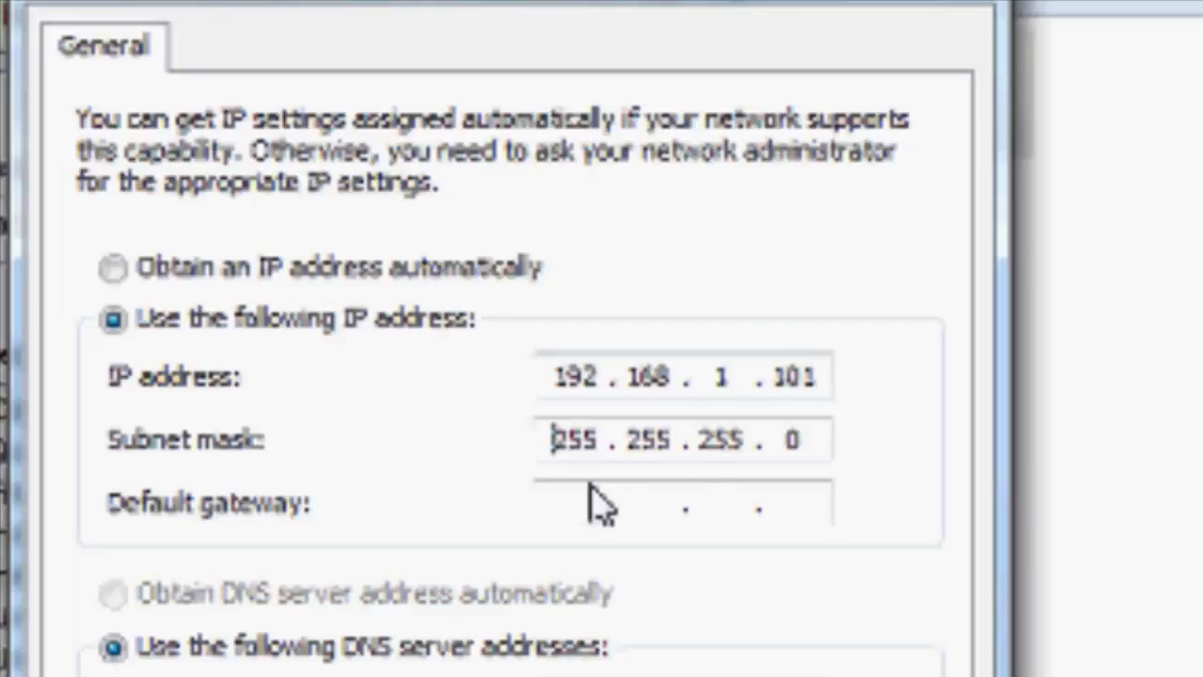
{"action": "left_click", "coordinate": [592, 513]}
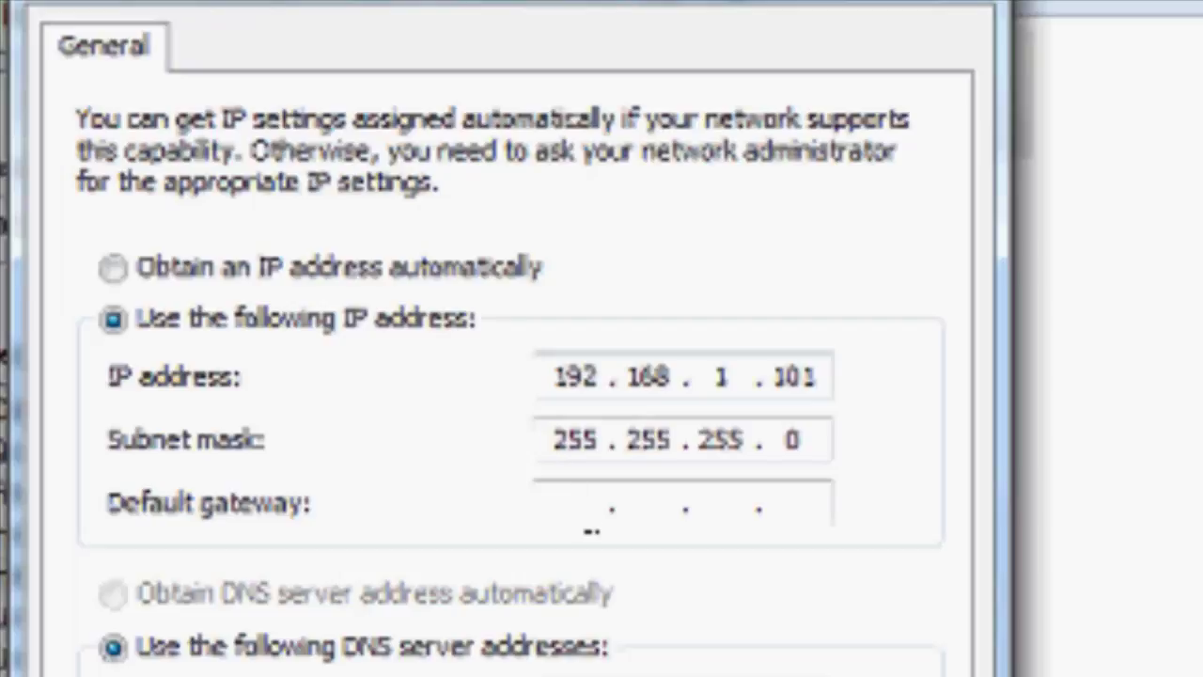
{"action": "type", "text": "19 "}
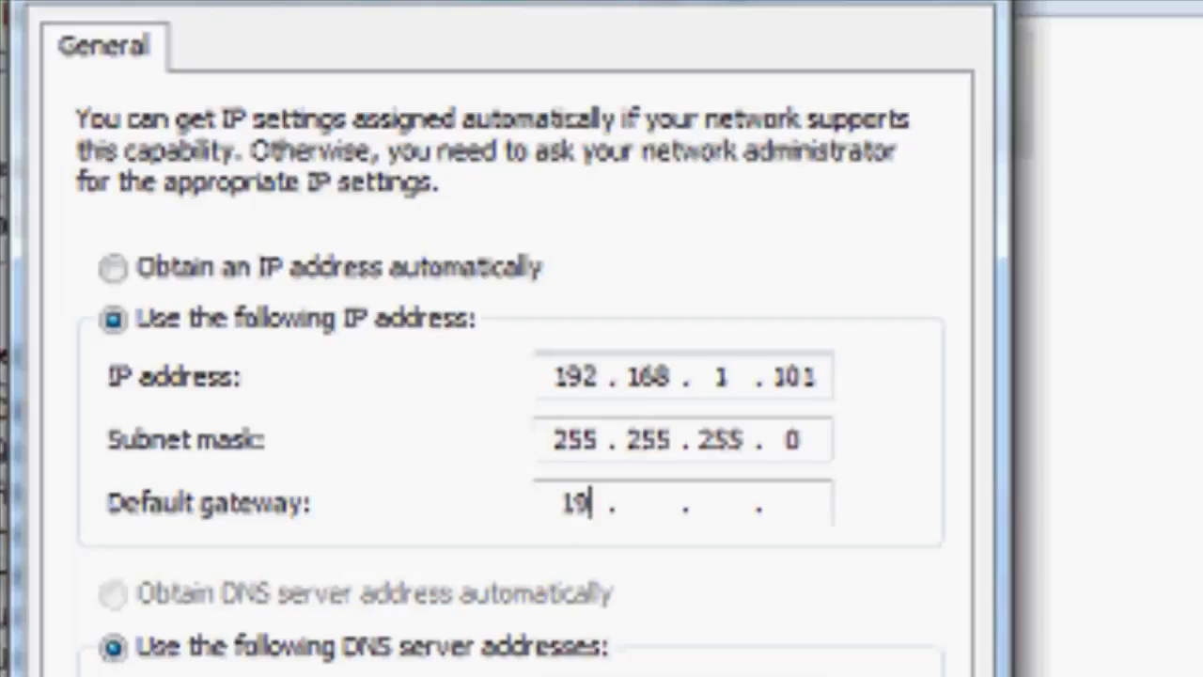
{"action": "type", "text": "2 . "}
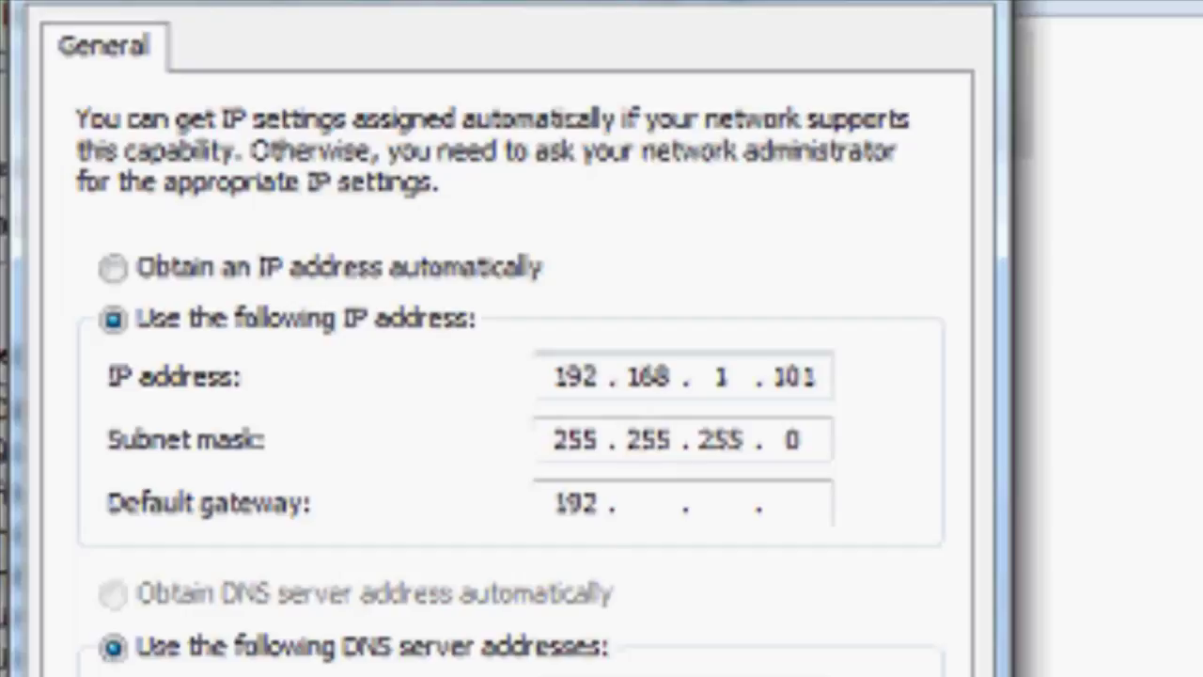
{"action": "type", "text": "168 . "}
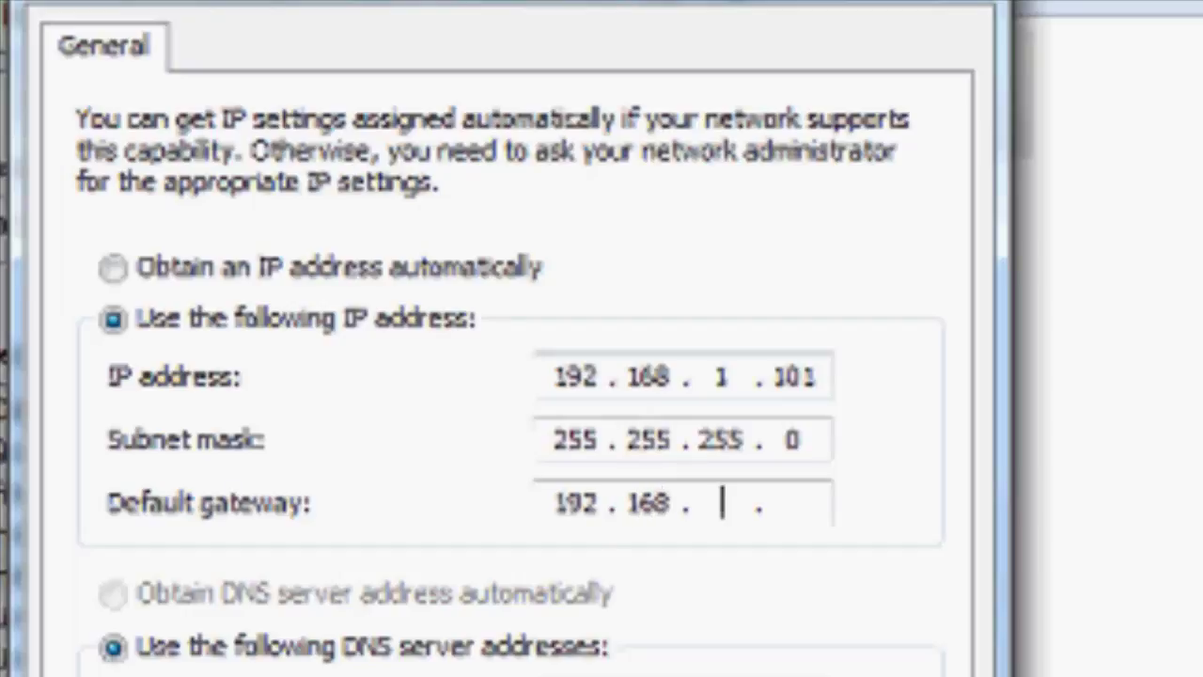
{"action": "type", "text": "1"}
{"action": "left_click", "coordinate": [769, 513]}
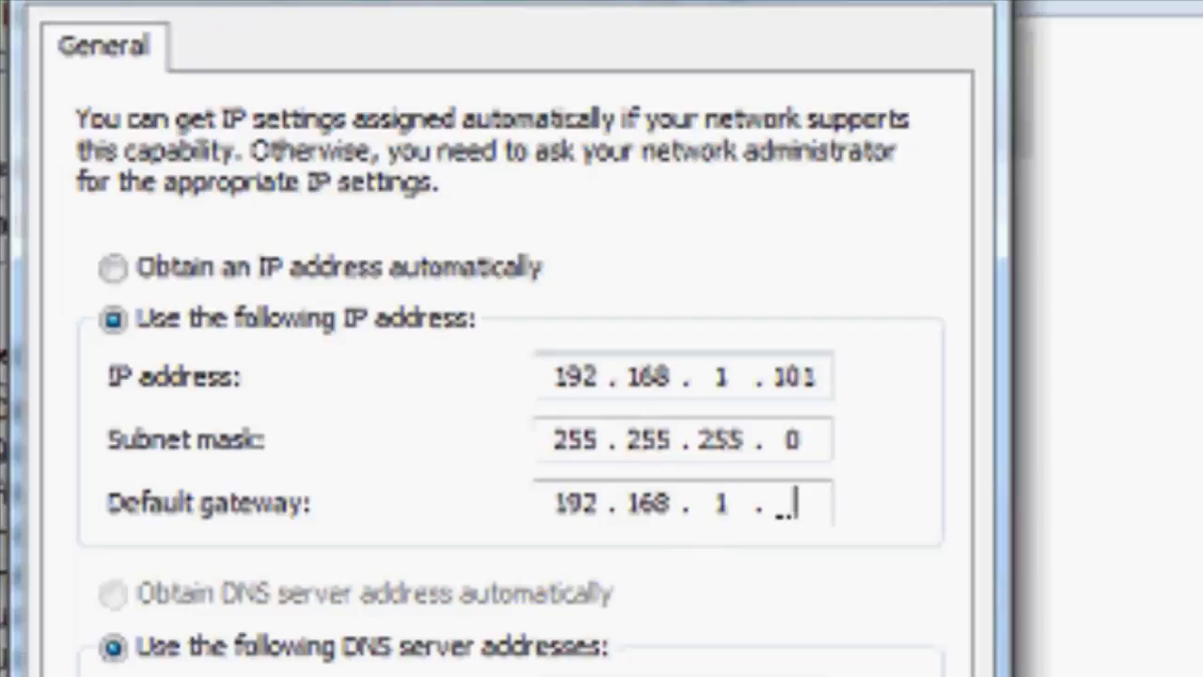
{"action": "type", "text": "1"}
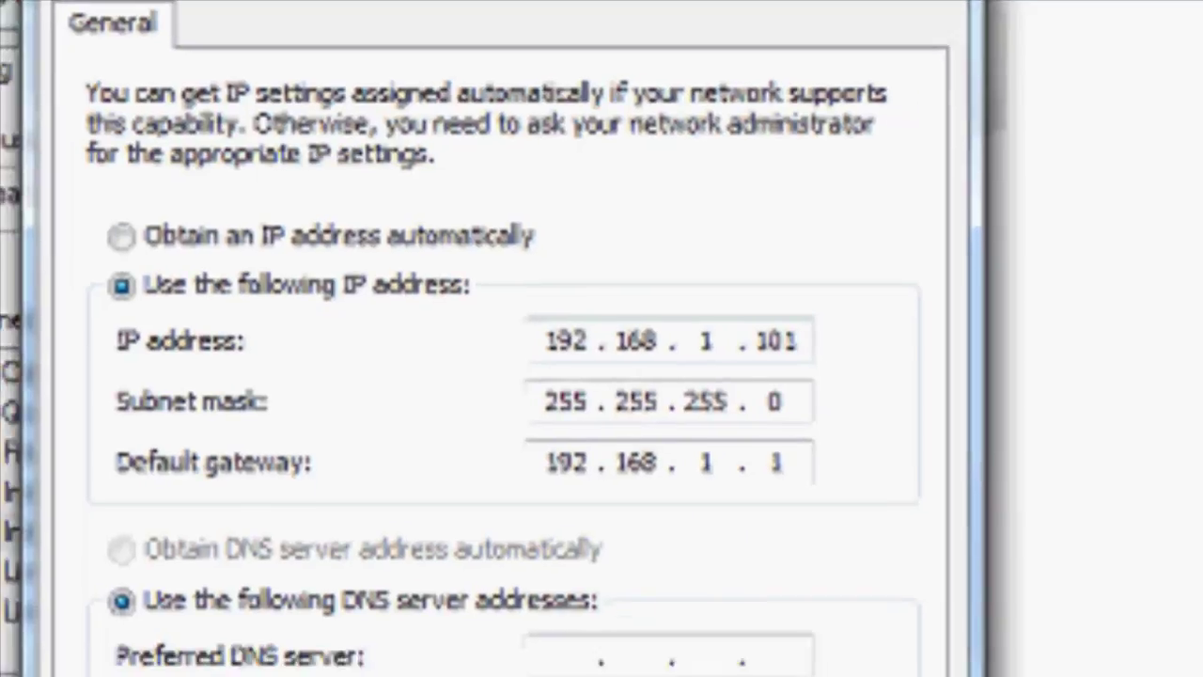
Enter preferred DNS 192.168.1.1 and alternate DNS 218.248.240.23
{"action": "left_click", "coordinate": [513, 428]}
{"action": "type", "text": "1"}
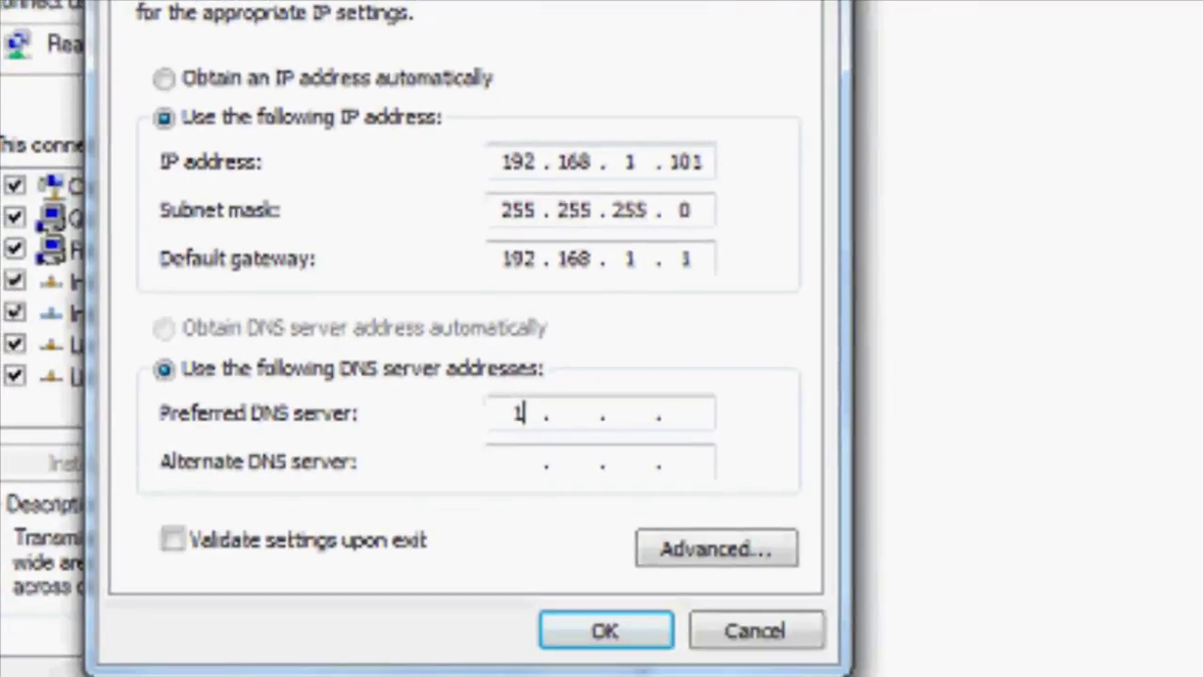
{"action": "type", "text": "9"}
{"action": "type", "text": "2"}
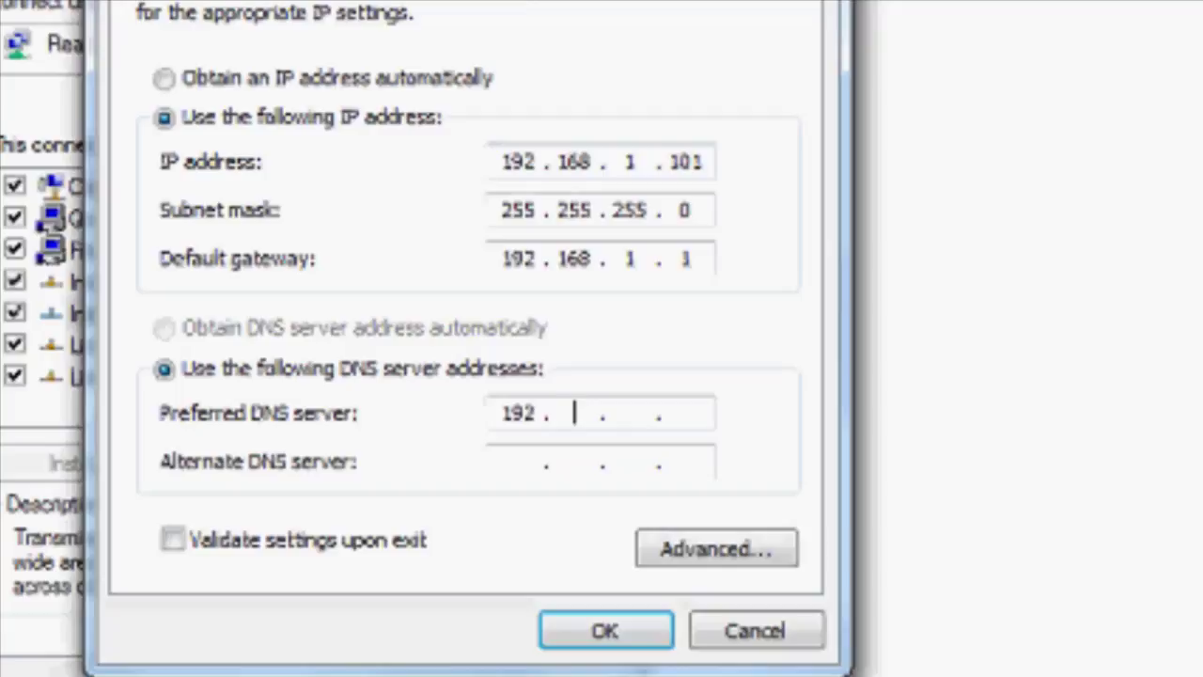
{"action": "type", "text": "1"}
{"action": "type", "text": "6"}
{"action": "type", "text": "8 "}
{"action": "type", "text": "1 "}
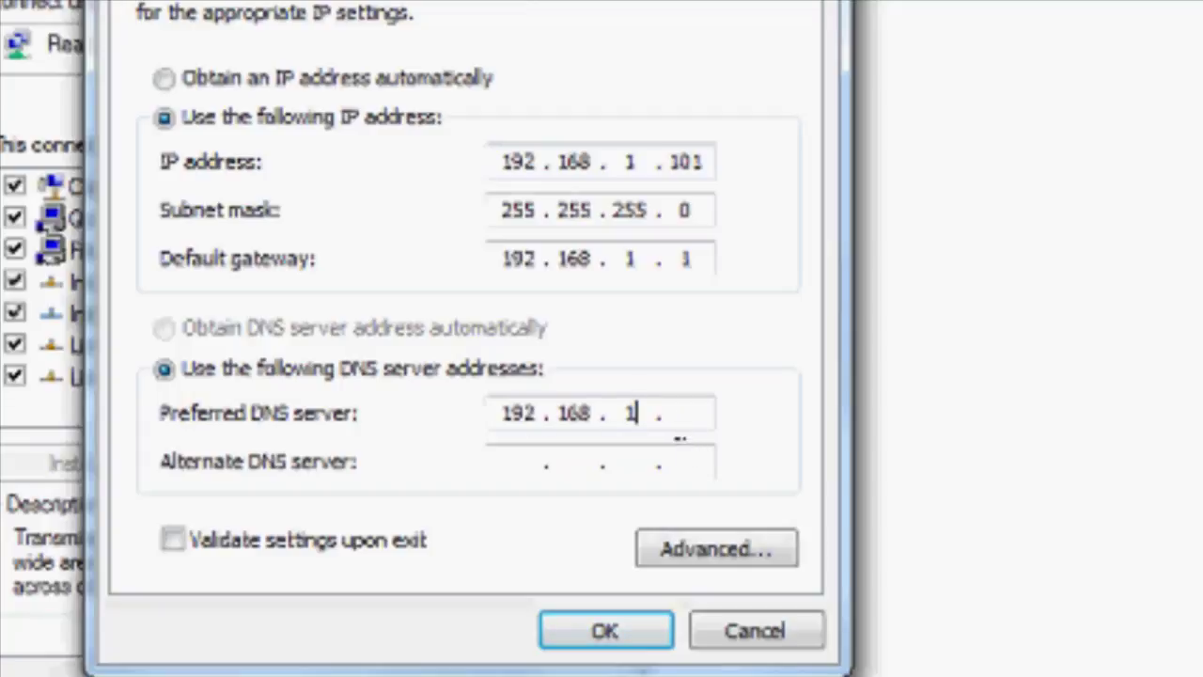
{"action": "type", "text": "1"}
{"action": "left_click", "coordinate": [523, 475]}
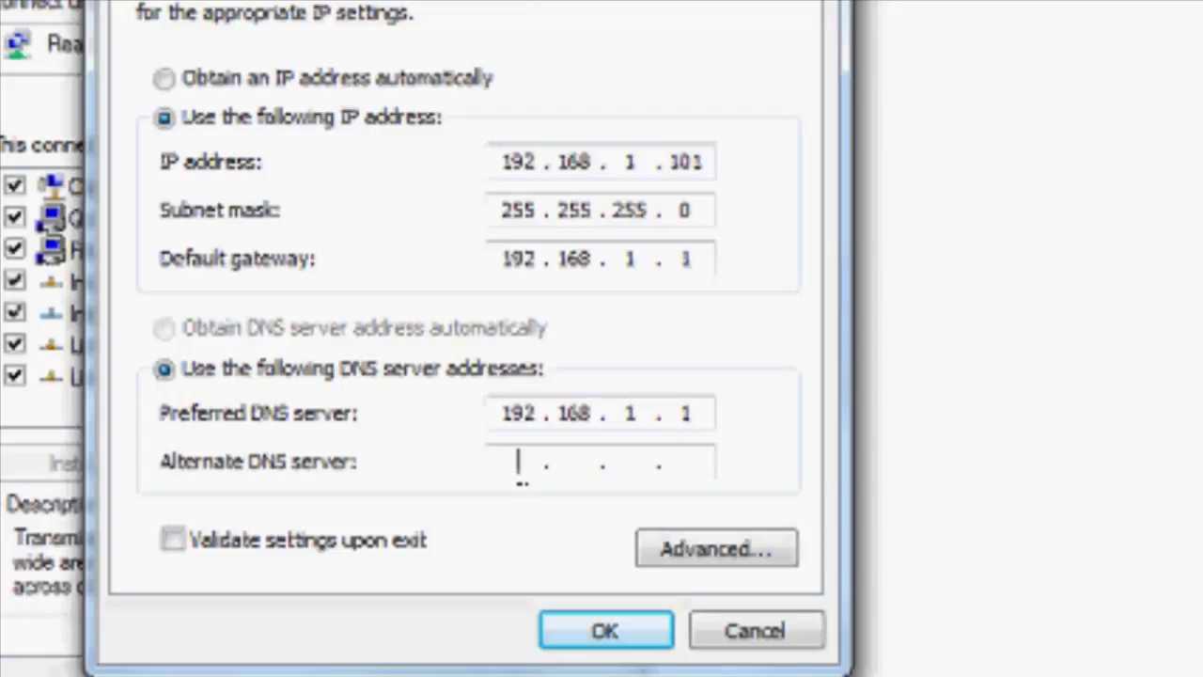
{"action": "type", "text": "21"}
{"action": "type", "text": "8 . 2"}
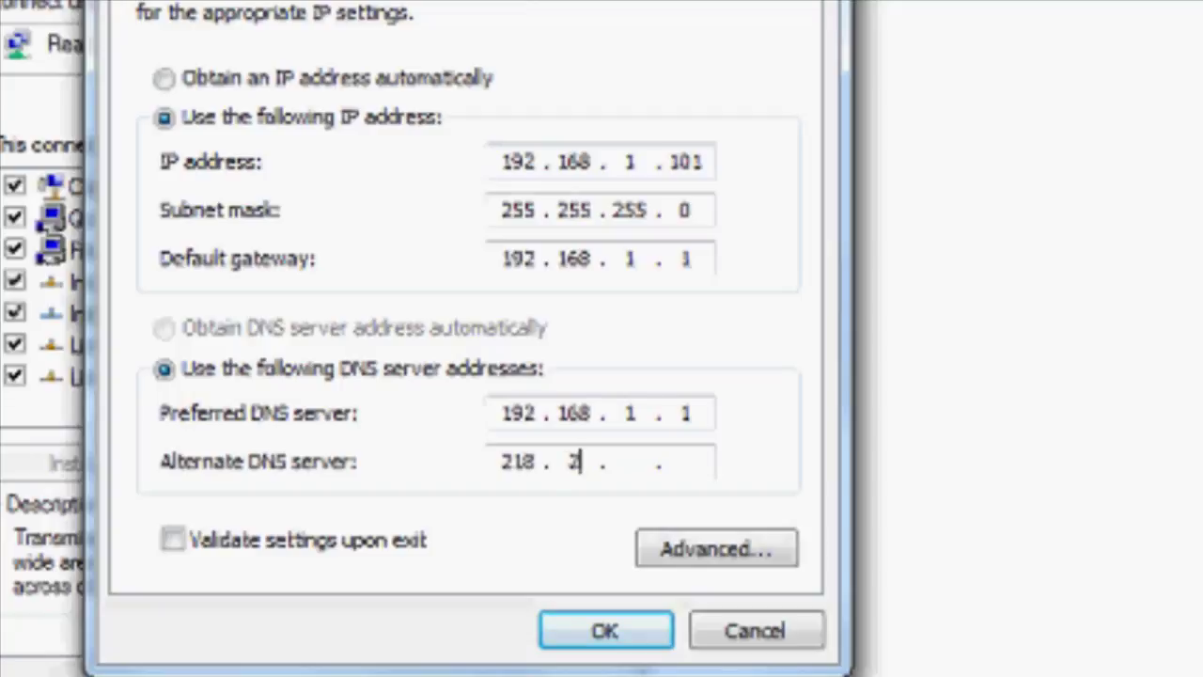
{"action": "type", "text": "48 . "}
{"action": "type", "text": "2 "}
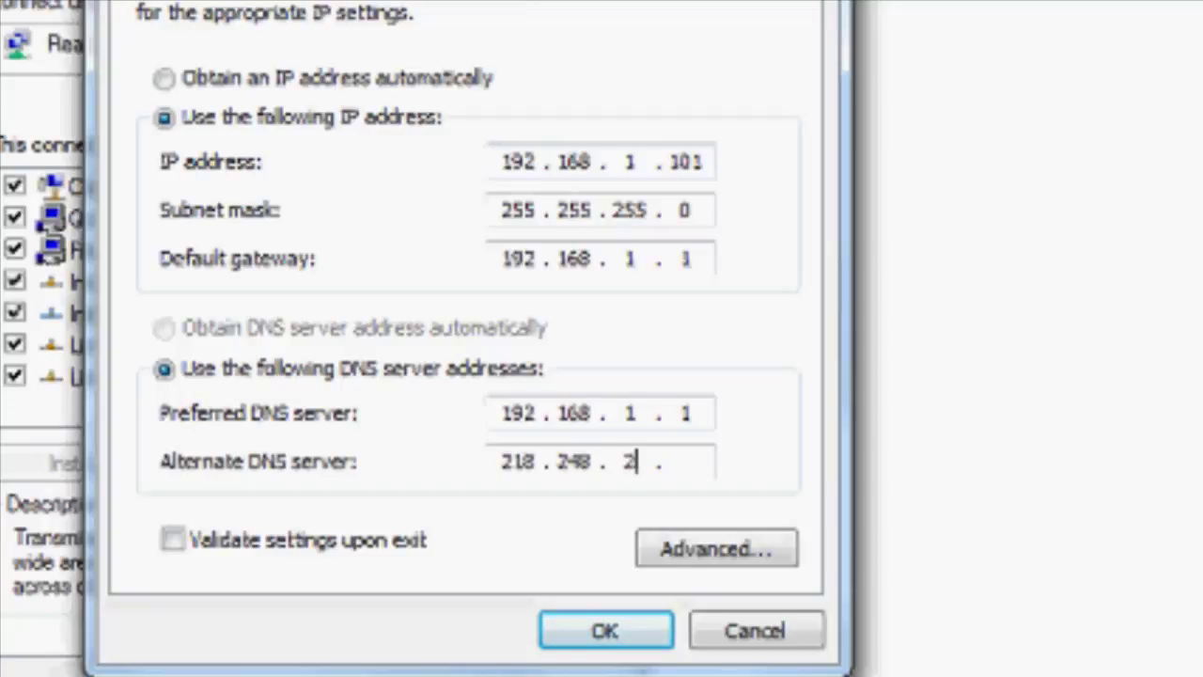
{"action": "type", "text": "40 . "}
{"action": "type", "text": "23"}
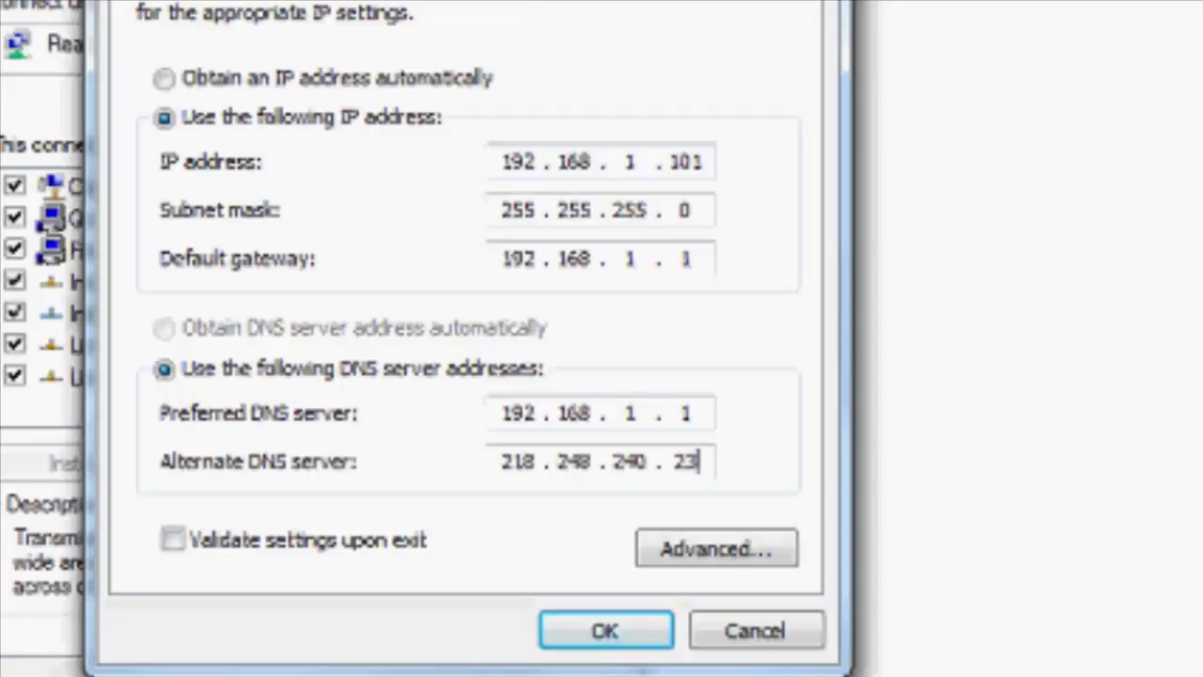
Save the IPv4 settings with 'Validate settings upon exit' on, then close the properties and troubleshooter
{"action": "left_click", "coordinate": [173, 542]}
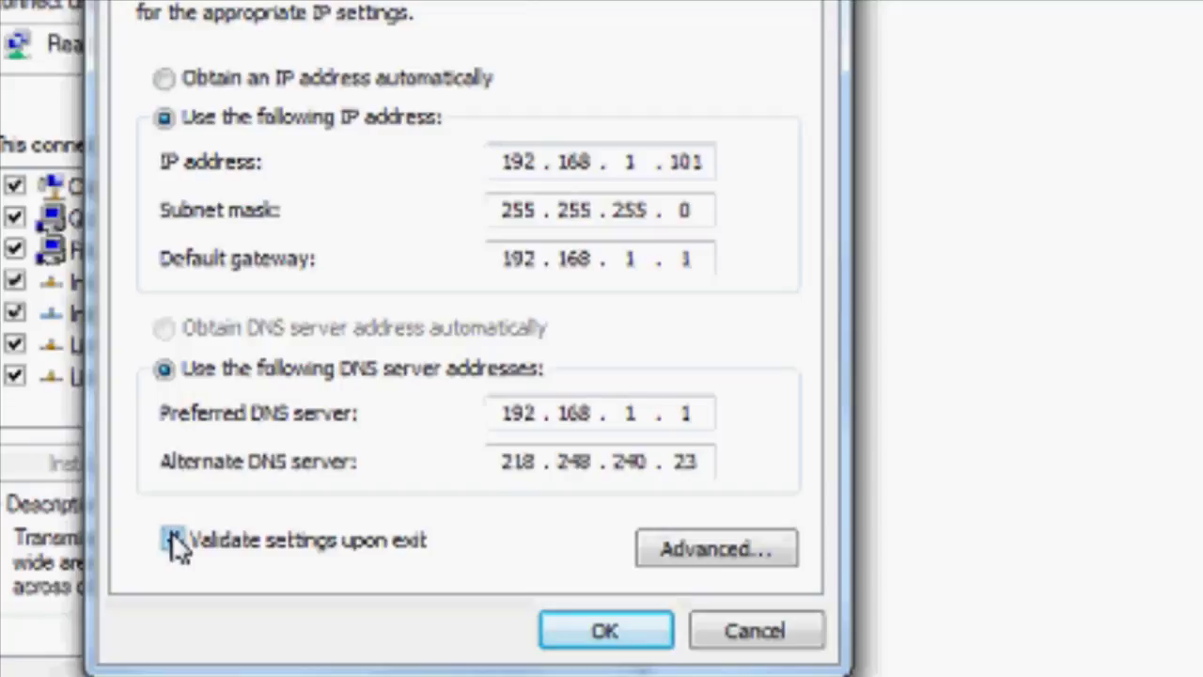
{"action": "left_click", "coordinate": [616, 636]}
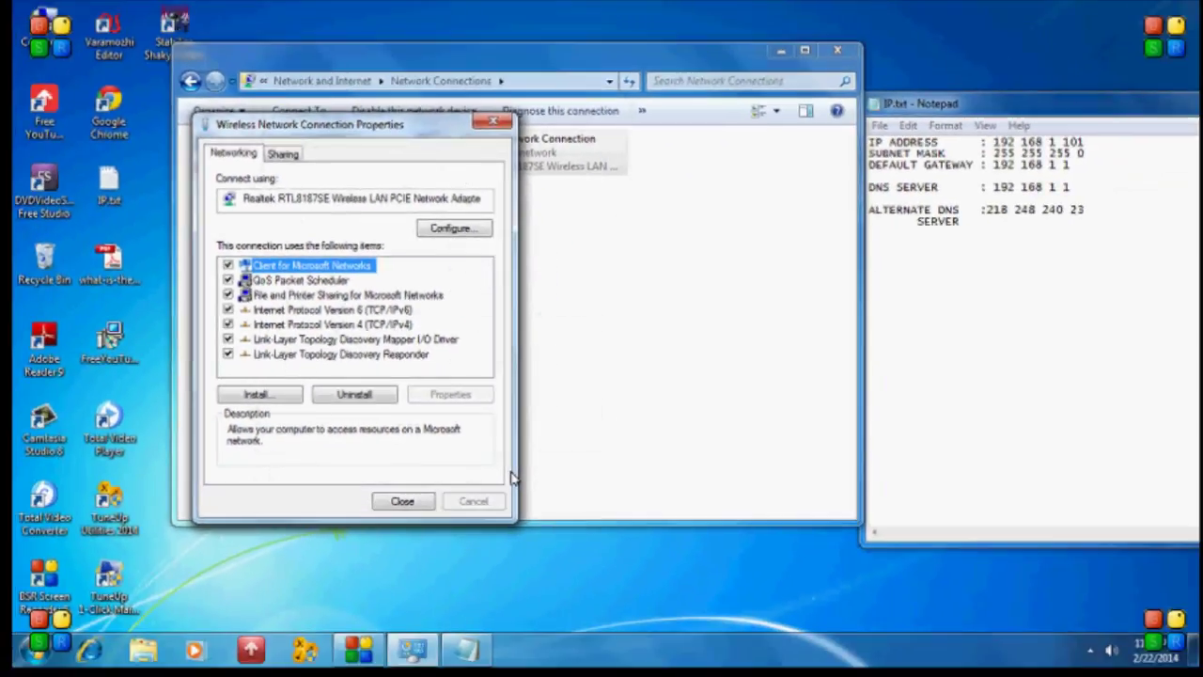
{"action": "left_click", "coordinate": [404, 504]}
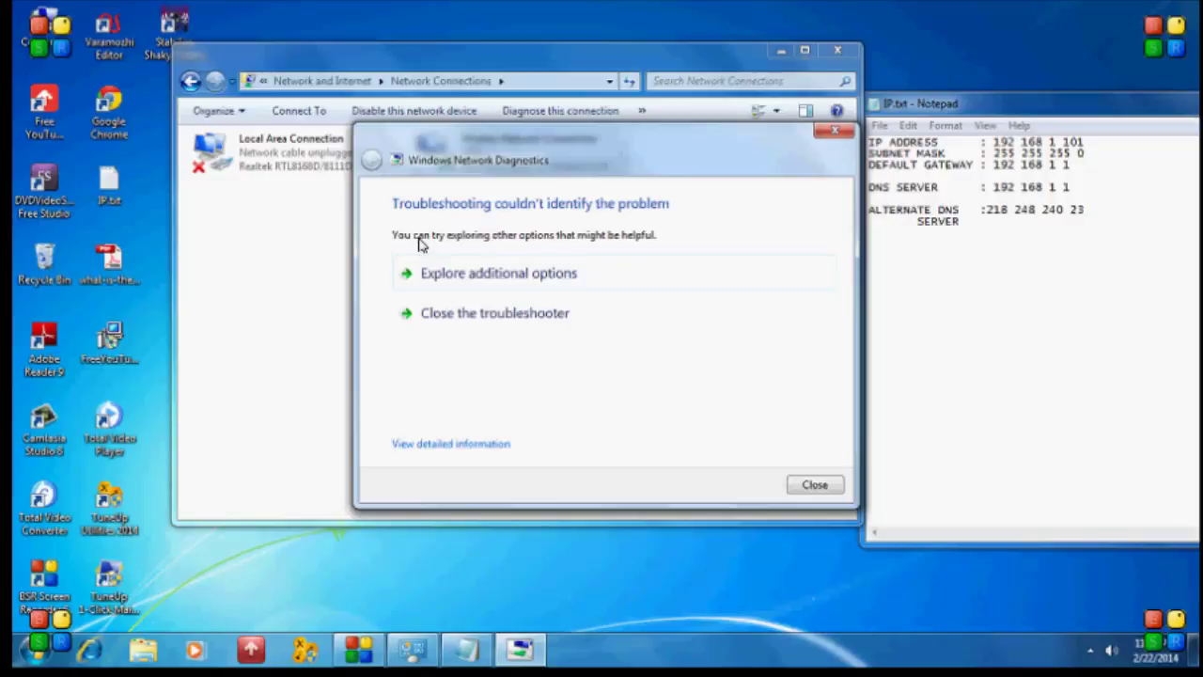
{"action": "left_click", "coordinate": [458, 320]}
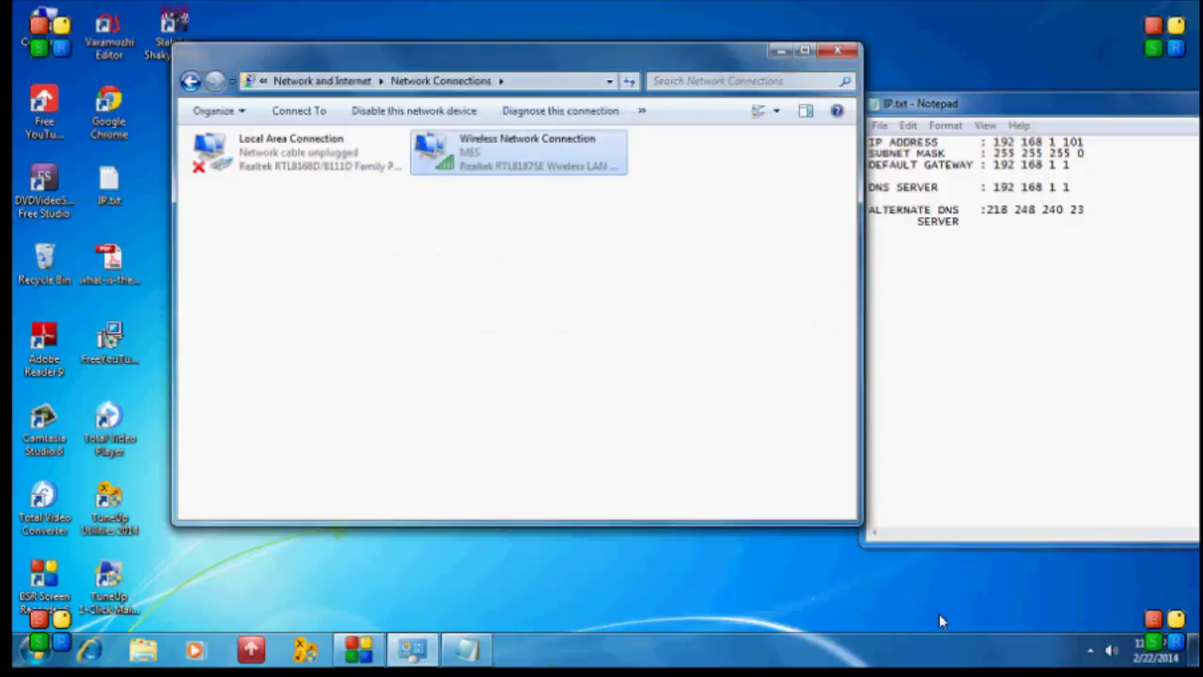
Confirm the MES wireless network shows Internet access, then close the Network Connections window
{"action": "left_click", "coordinate": [1091, 650]}
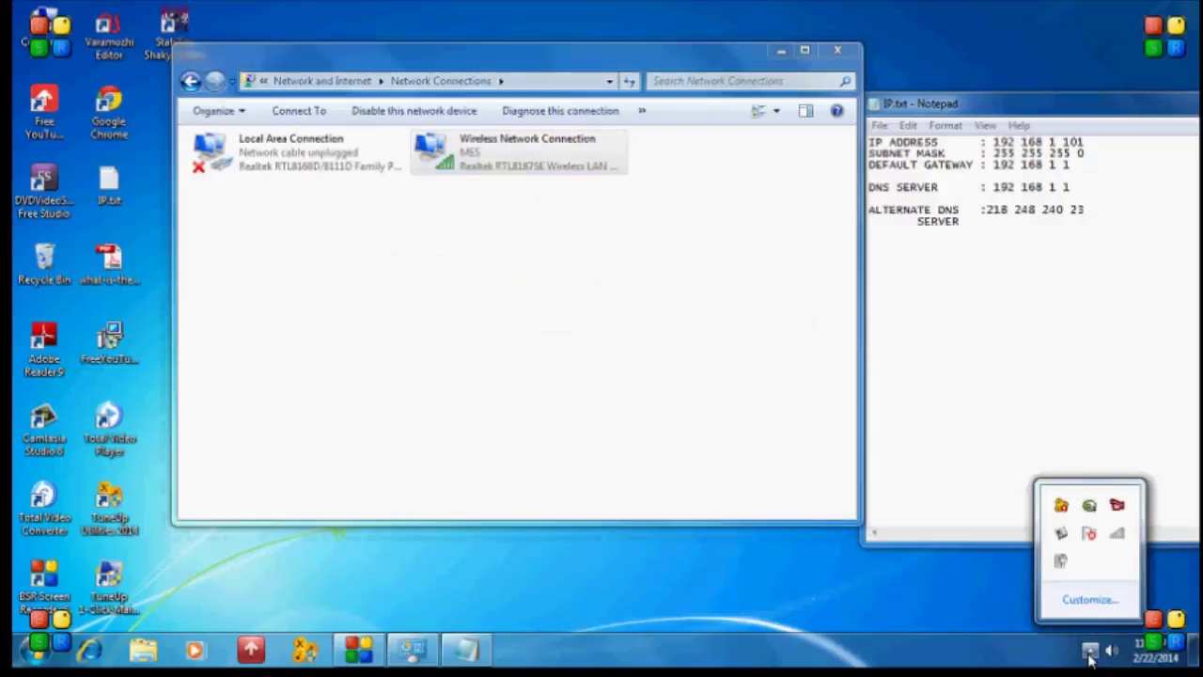
{"action": "left_click", "coordinate": [1117, 533]}
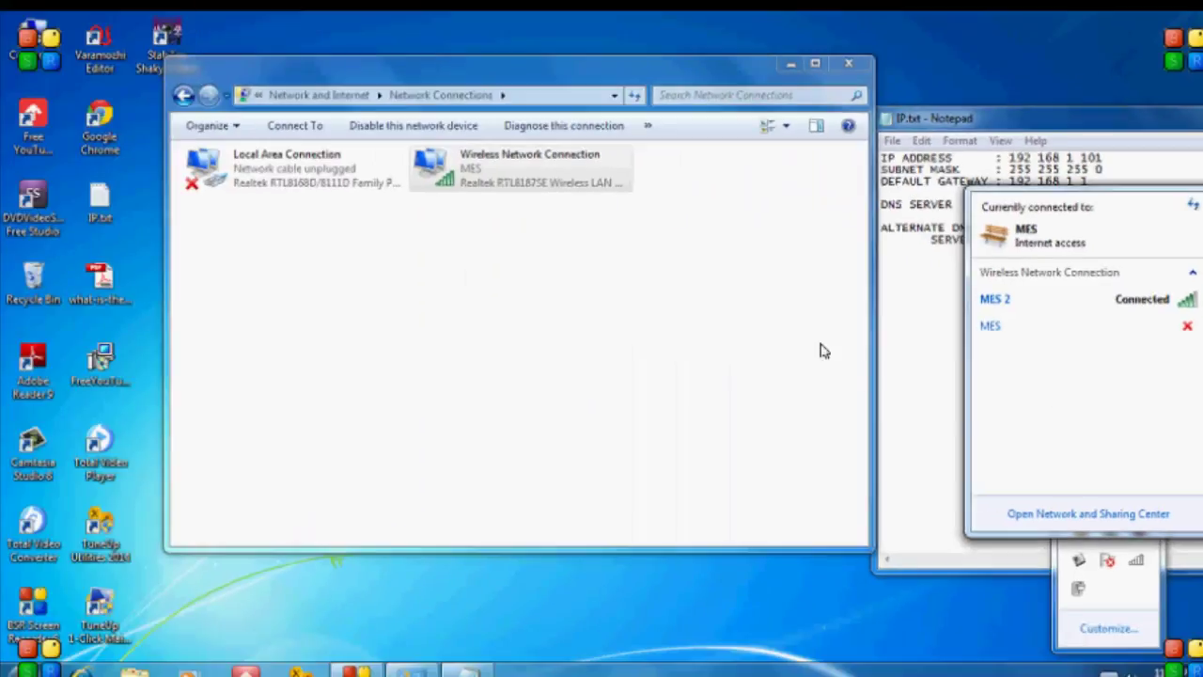
{"action": "left_click", "coordinate": [847, 63]}
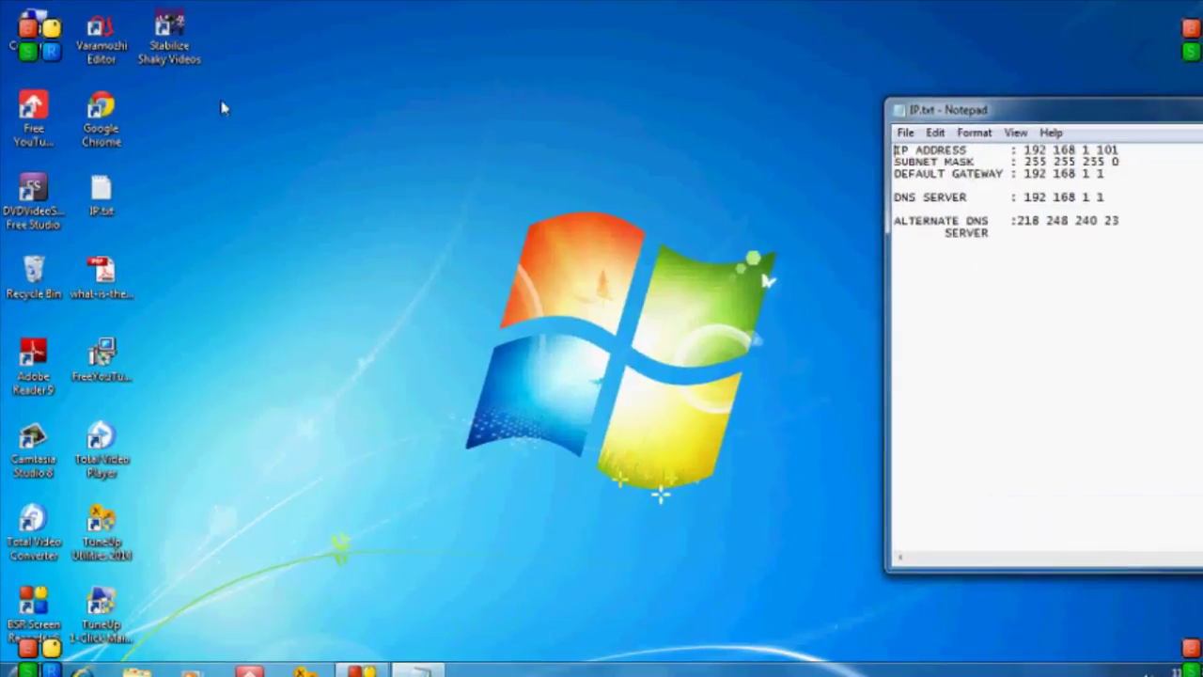
{"action": "left_click", "coordinate": [111, 137]}
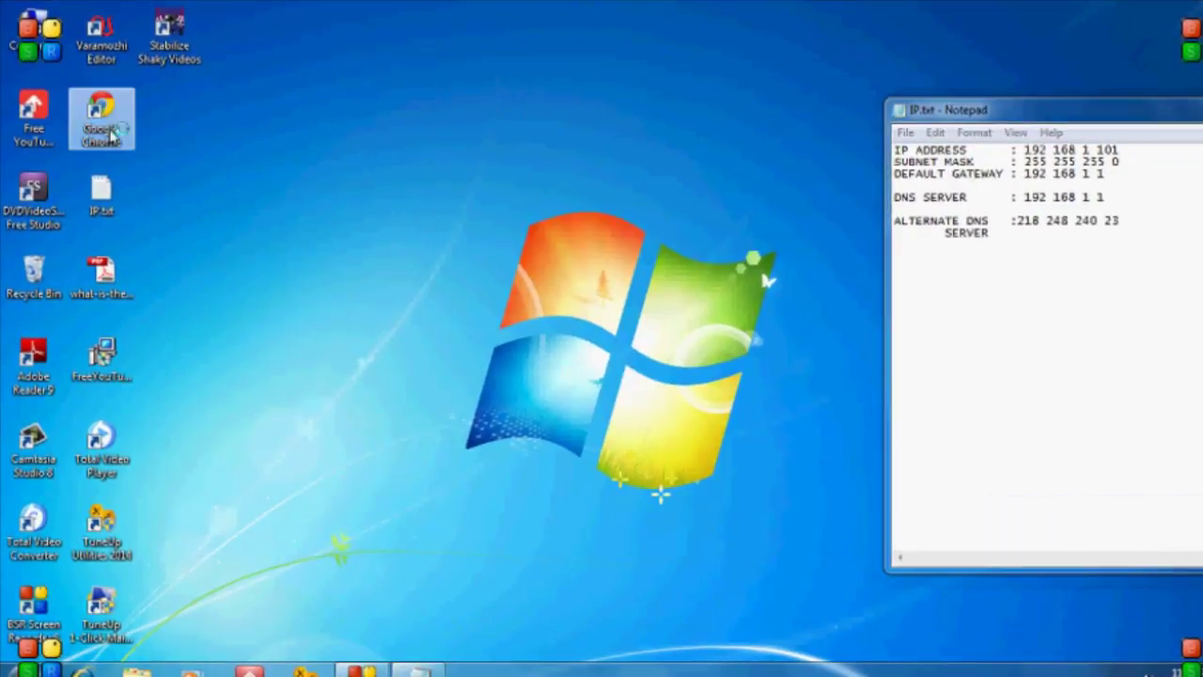
Launch Google Chrome from the desktop and click into its start page's search box
{"action": "double_click", "coordinate": [111, 137]}
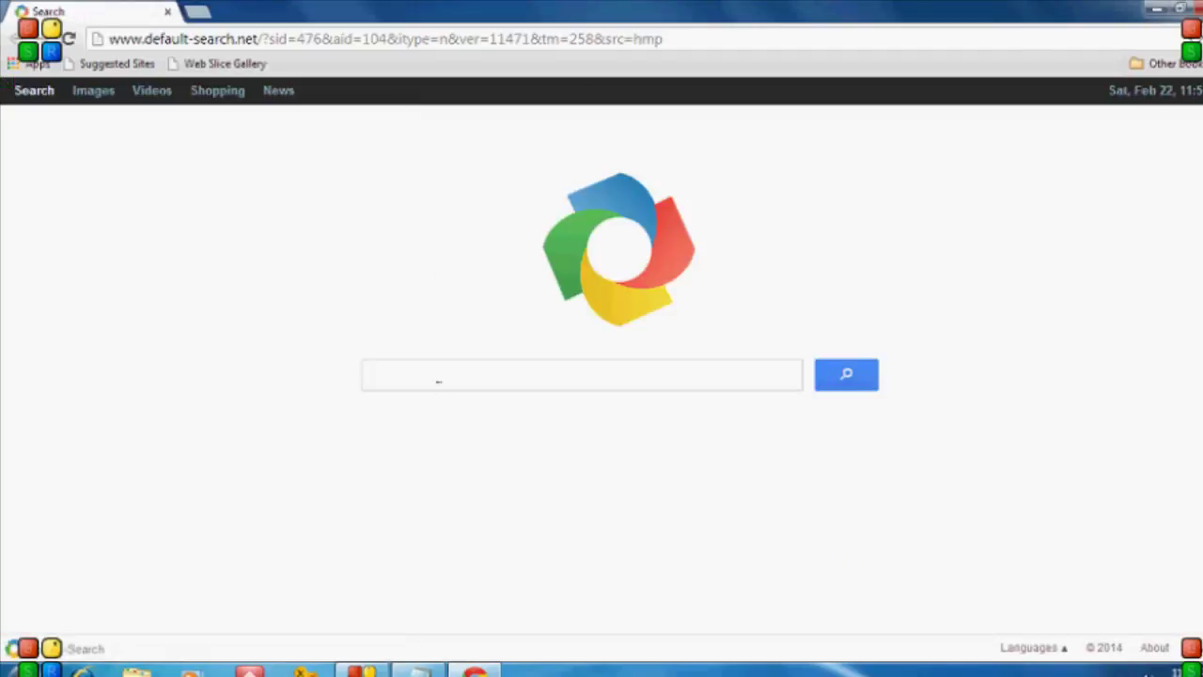
{"action": "left_click", "coordinate": [438, 375]}
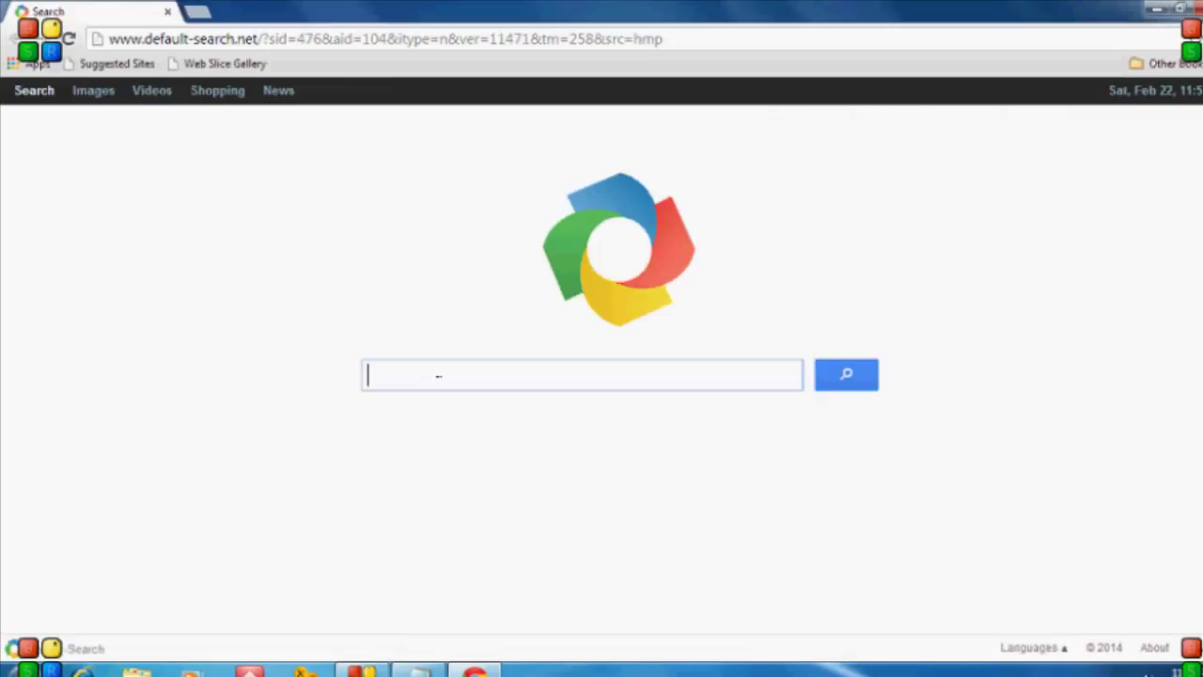